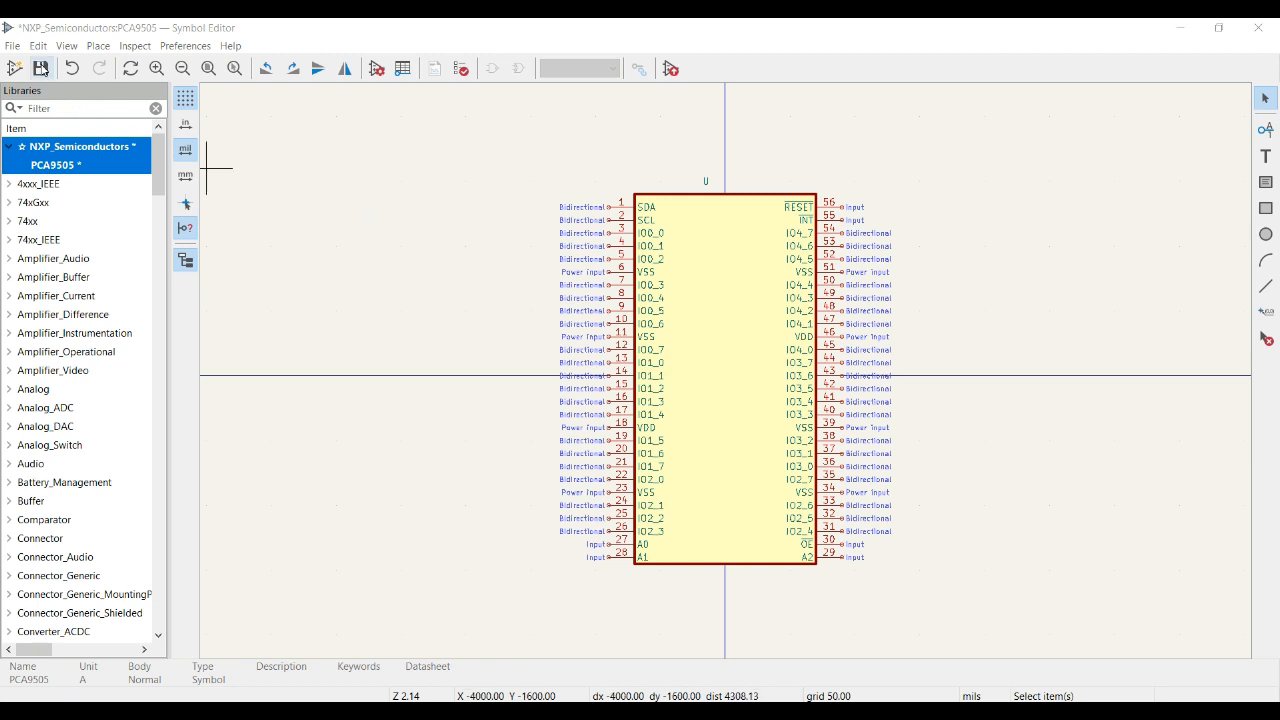
Save the 56-pin PCA9505 symbol into the NXP_Semiconductors library.
click(41, 68)
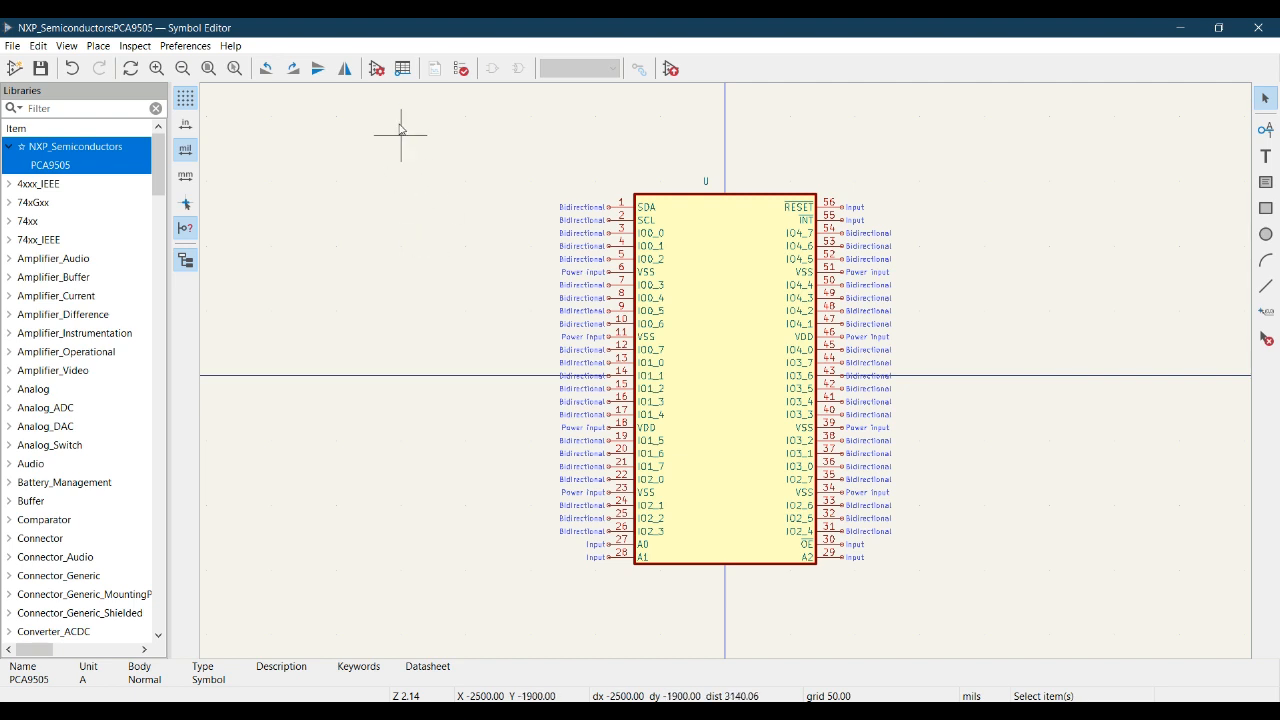
In Symbol Properties, keep reference U, set Value to PCA9505, and browse for a footprint.
click(377, 70)
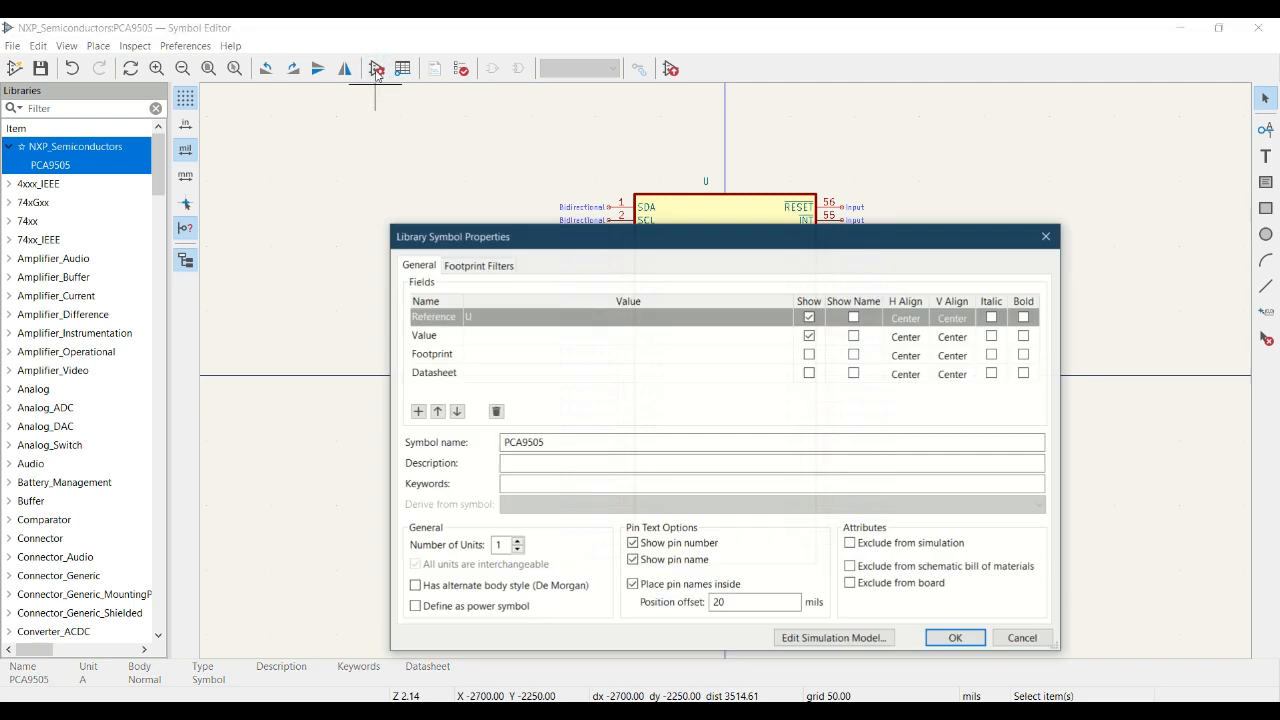
drag(577, 240, 562, 157)
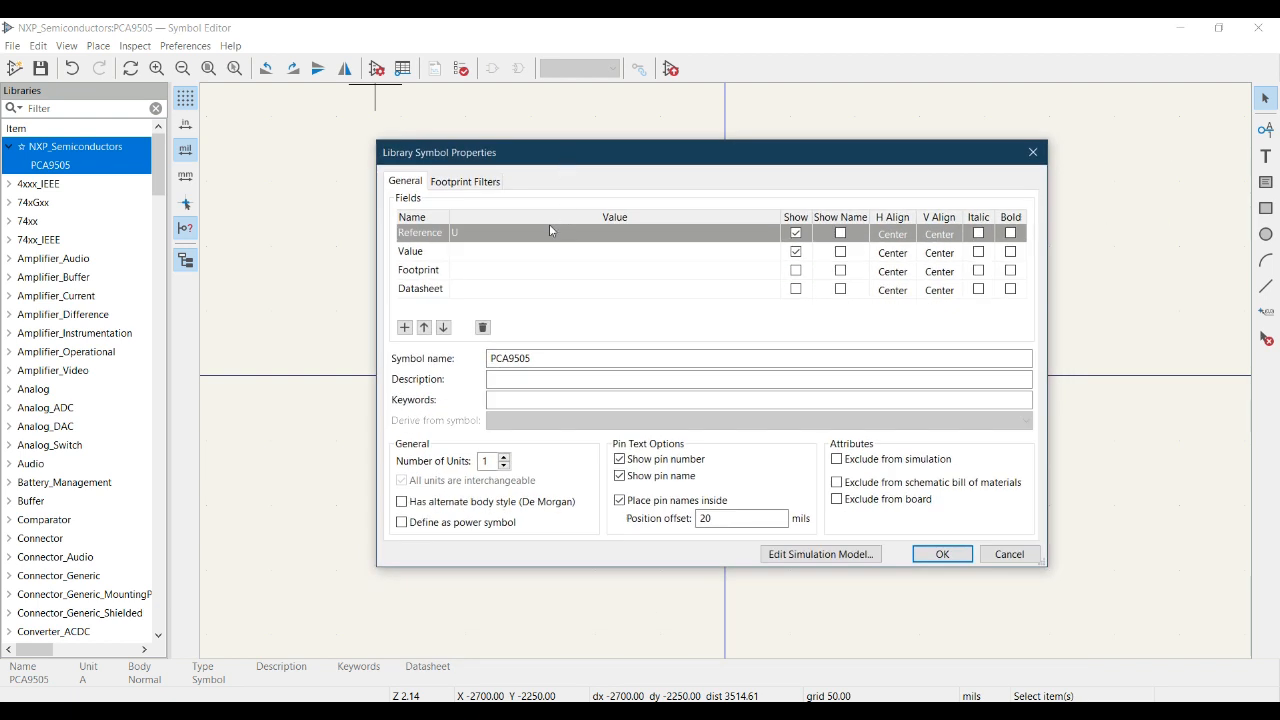
click(450, 236)
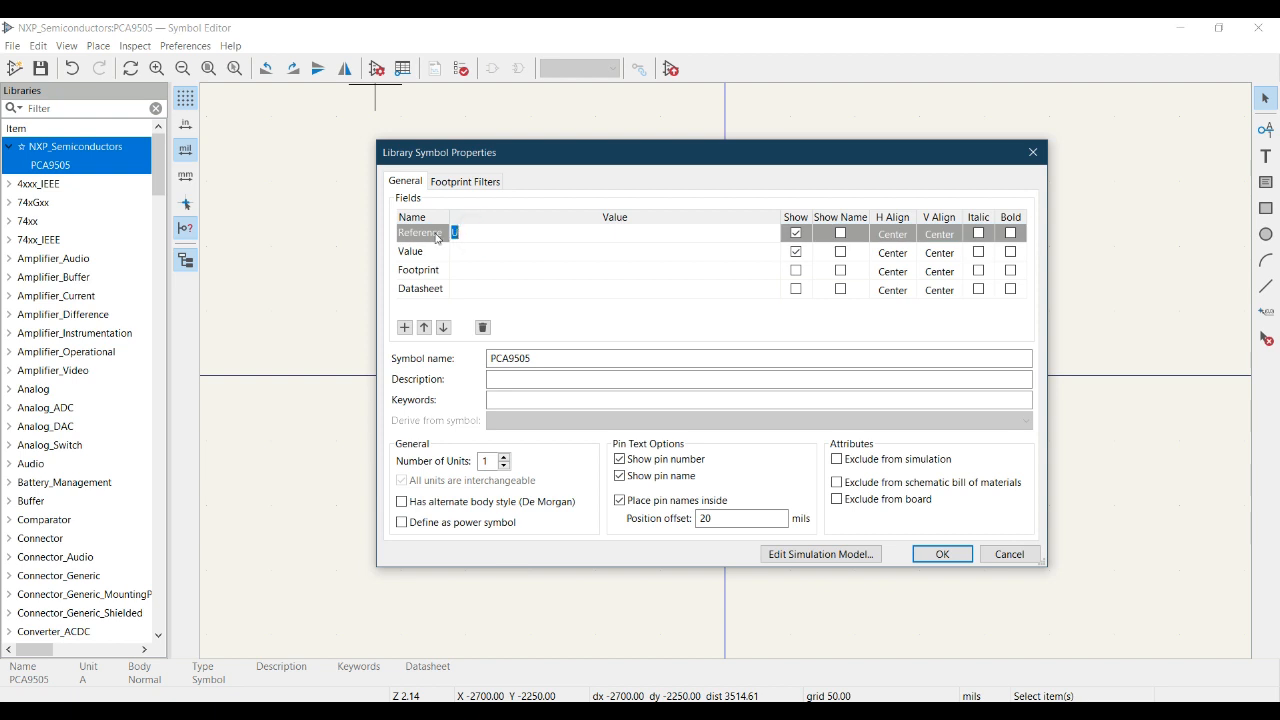
click(468, 232)
click(470, 252)
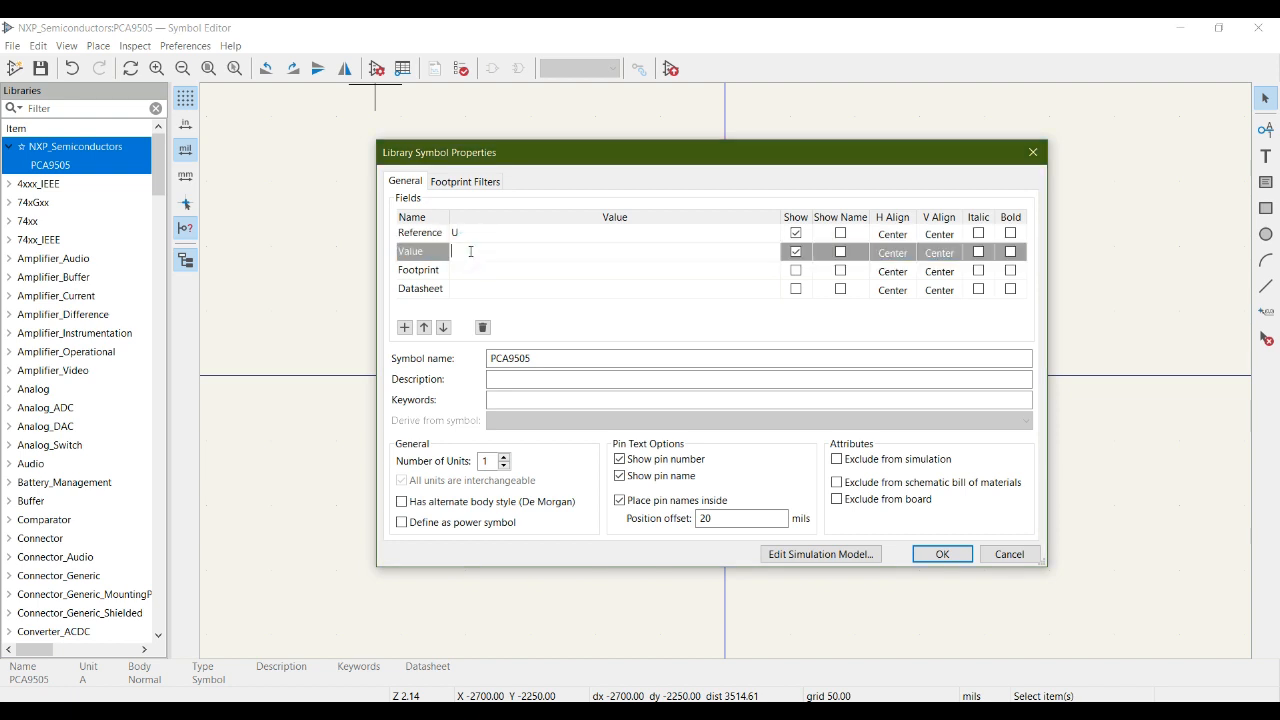
text(PCA9505)
drag(623, 160, 611, 254)
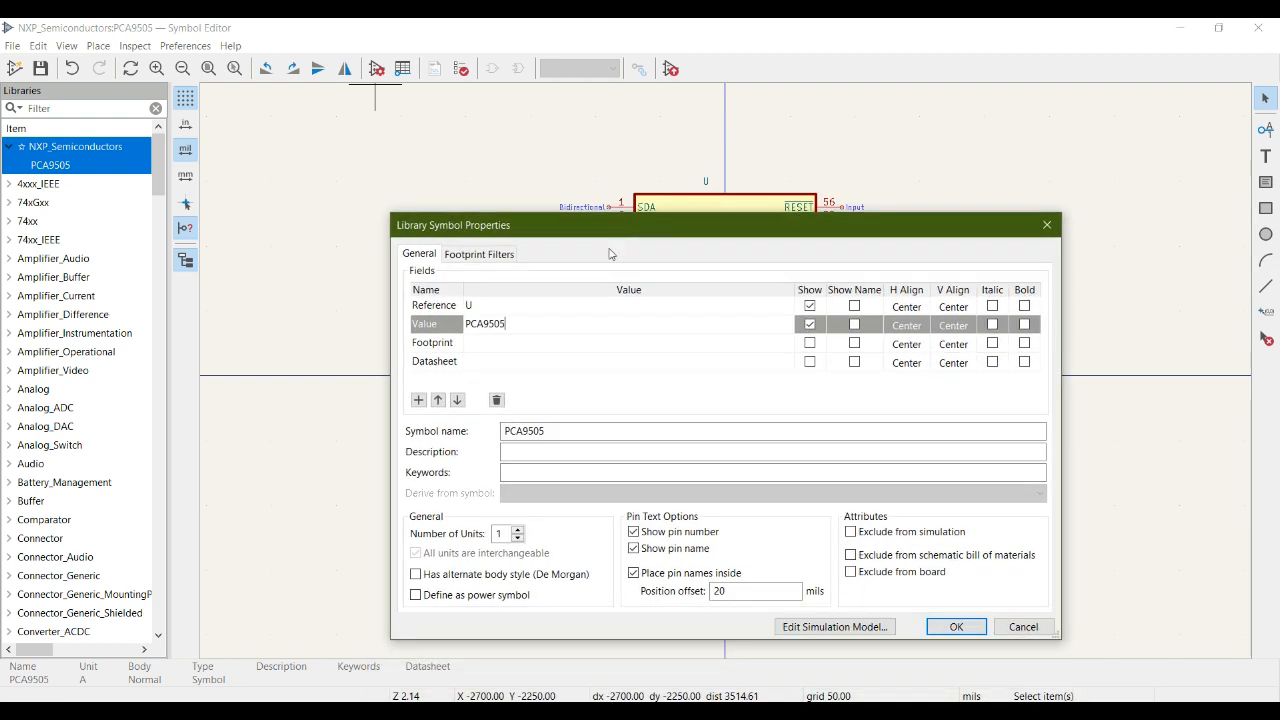
click(487, 345)
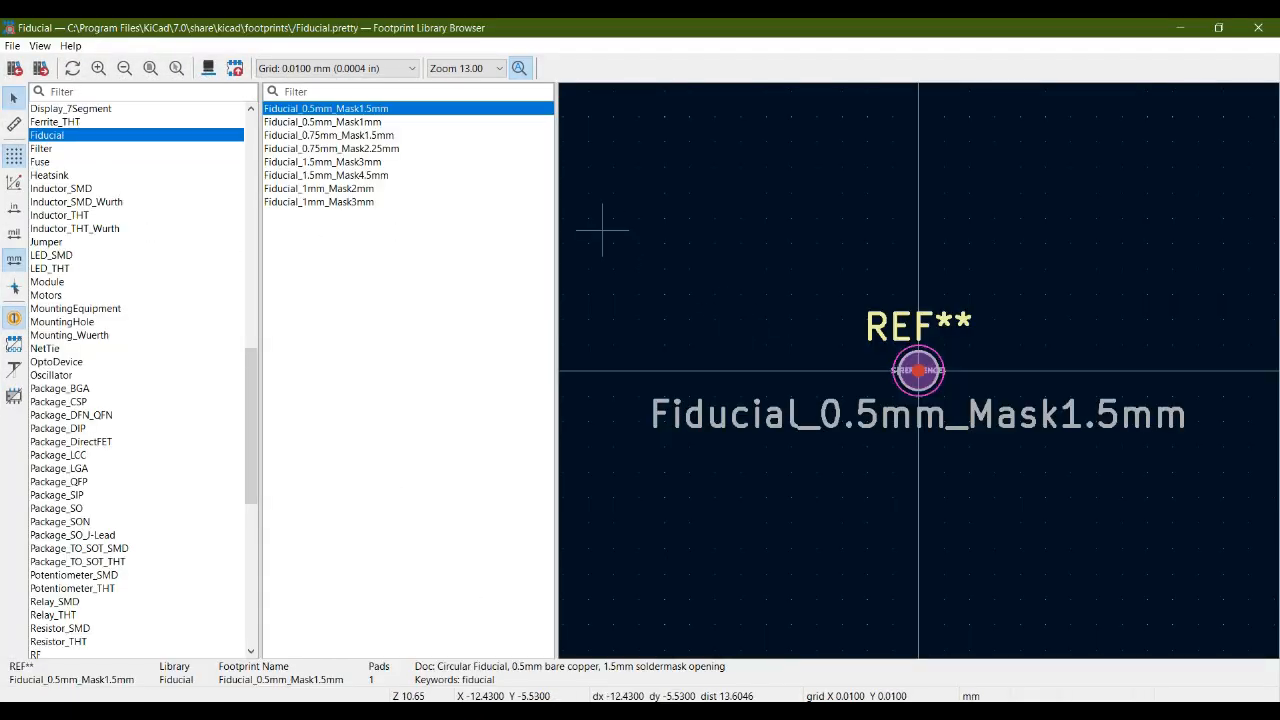
Check the datasheet's TSSOP56 pin configuration on page 6, then return to the footprint browser.
key(alt+Tab)
scroll(512, 412, up, 7)
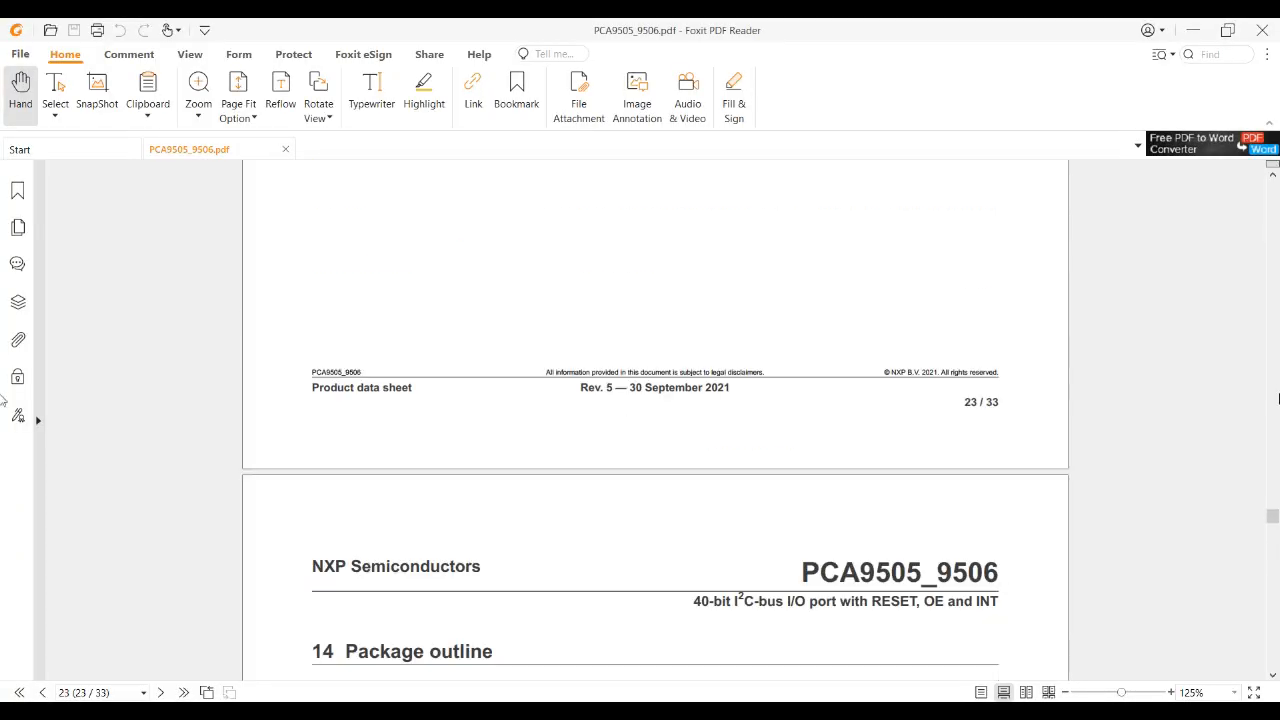
drag(1274, 519, 1274, 184)
scroll(640, 505, down, 15)
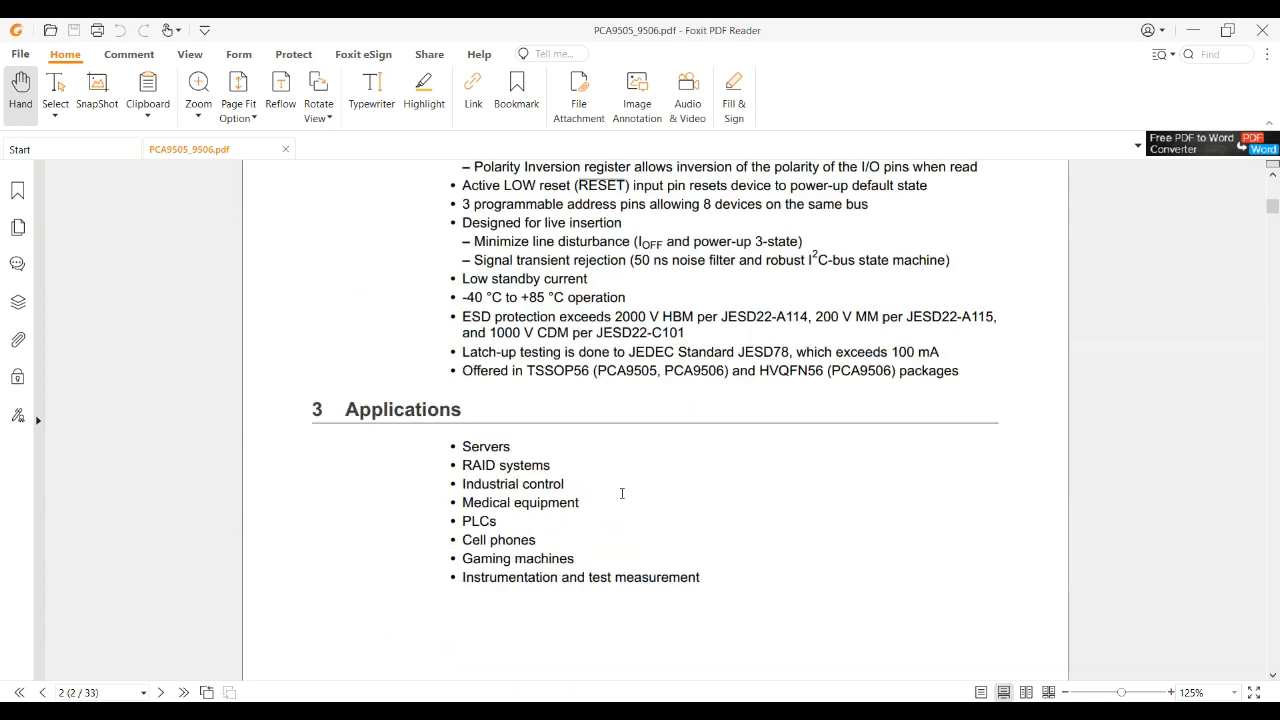
scroll(620, 497, down, 15)
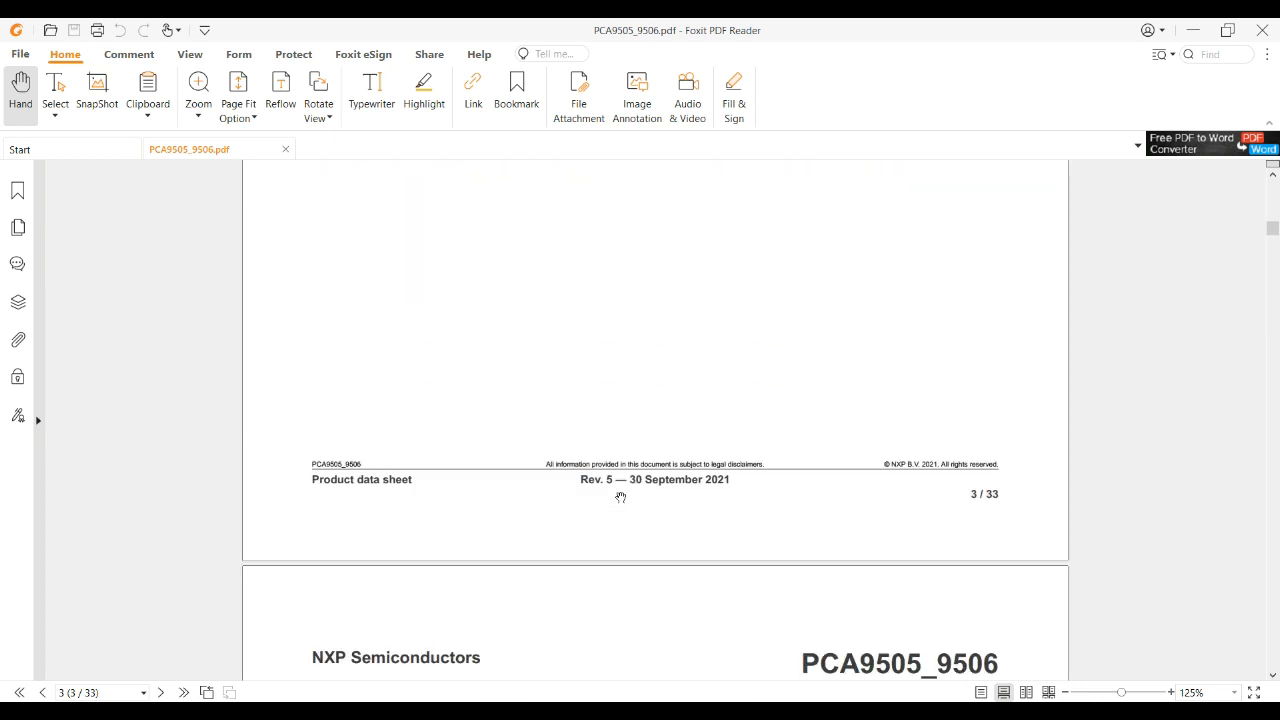
scroll(620, 497, down, 15)
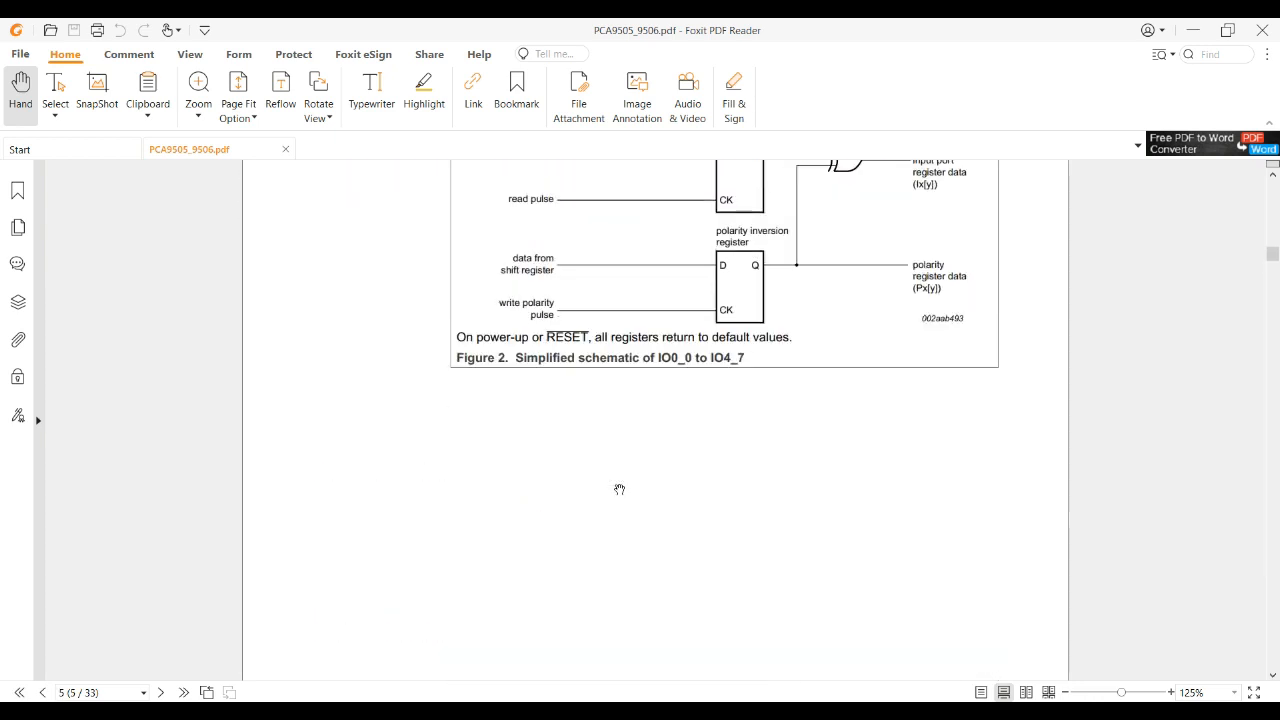
scroll(620, 489, down, 12)
scroll(617, 489, up, 4)
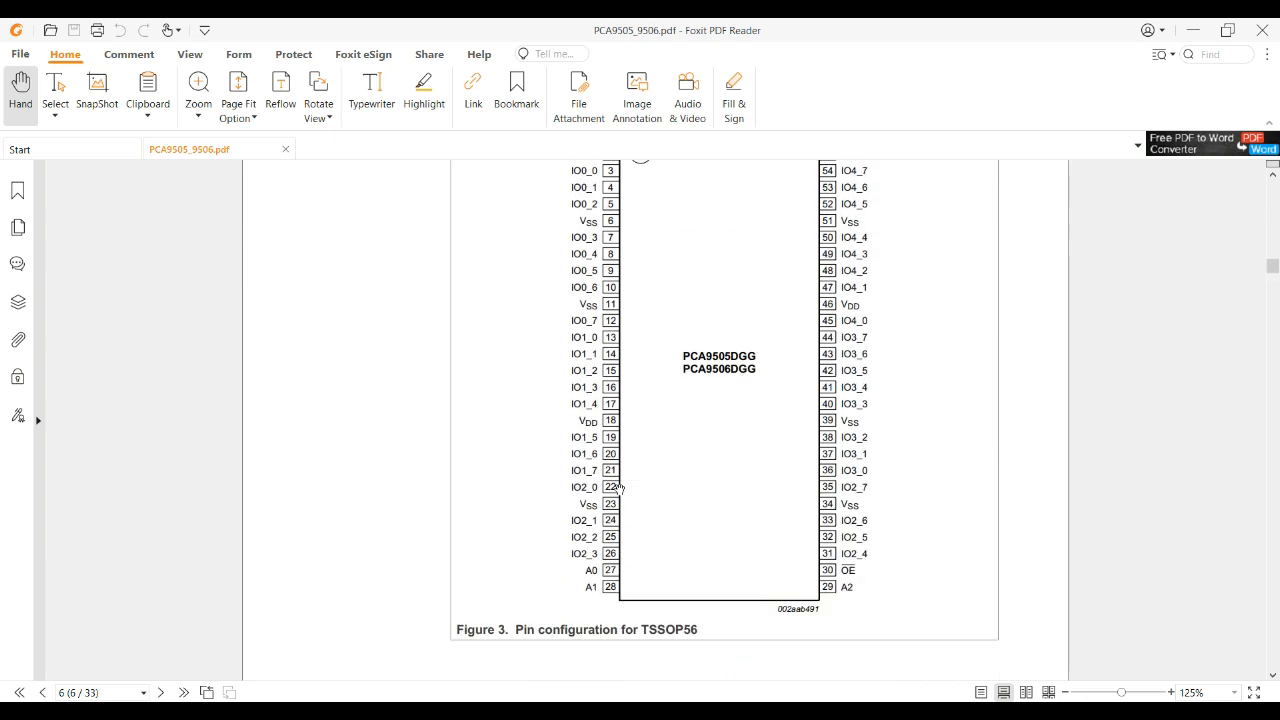
scroll(620, 497, down, 2)
mouse_move(495, 698)
click(660, 590)
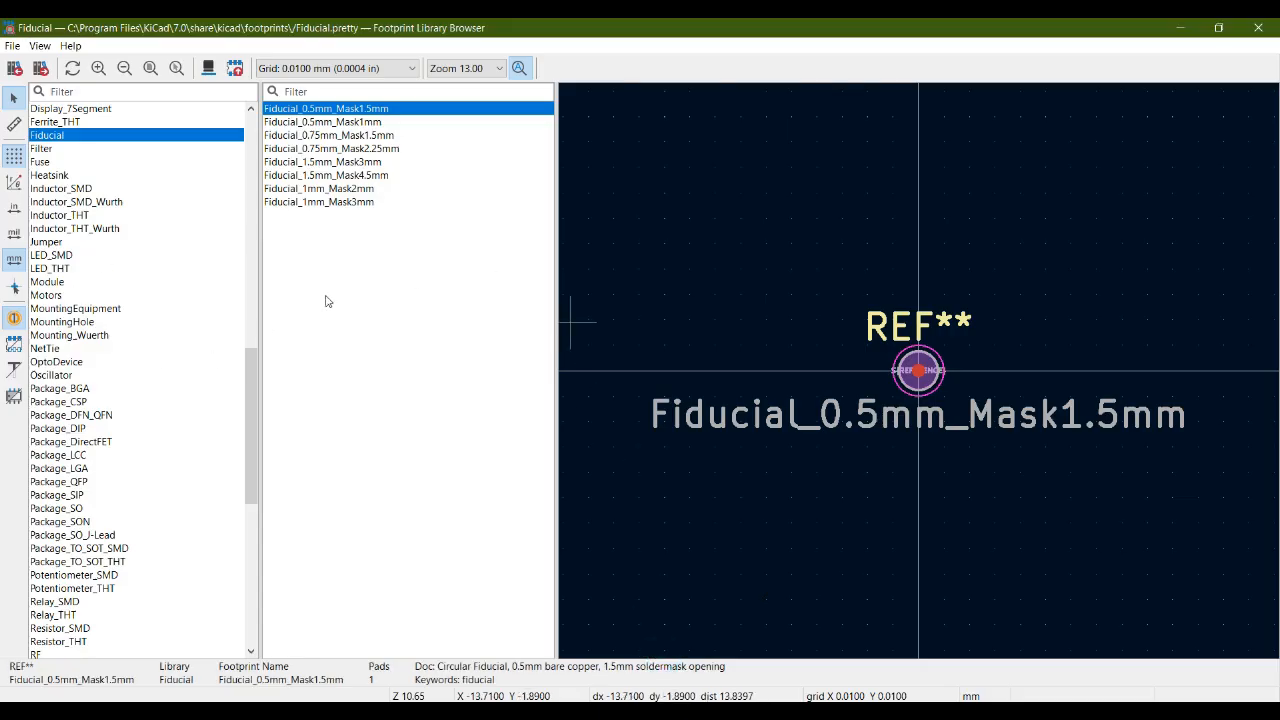
Preview TSSOP-56_4.4x11.3mm_P0.4mm in Package_SO and filter the footprints by TSSOP-56.
click(76, 510)
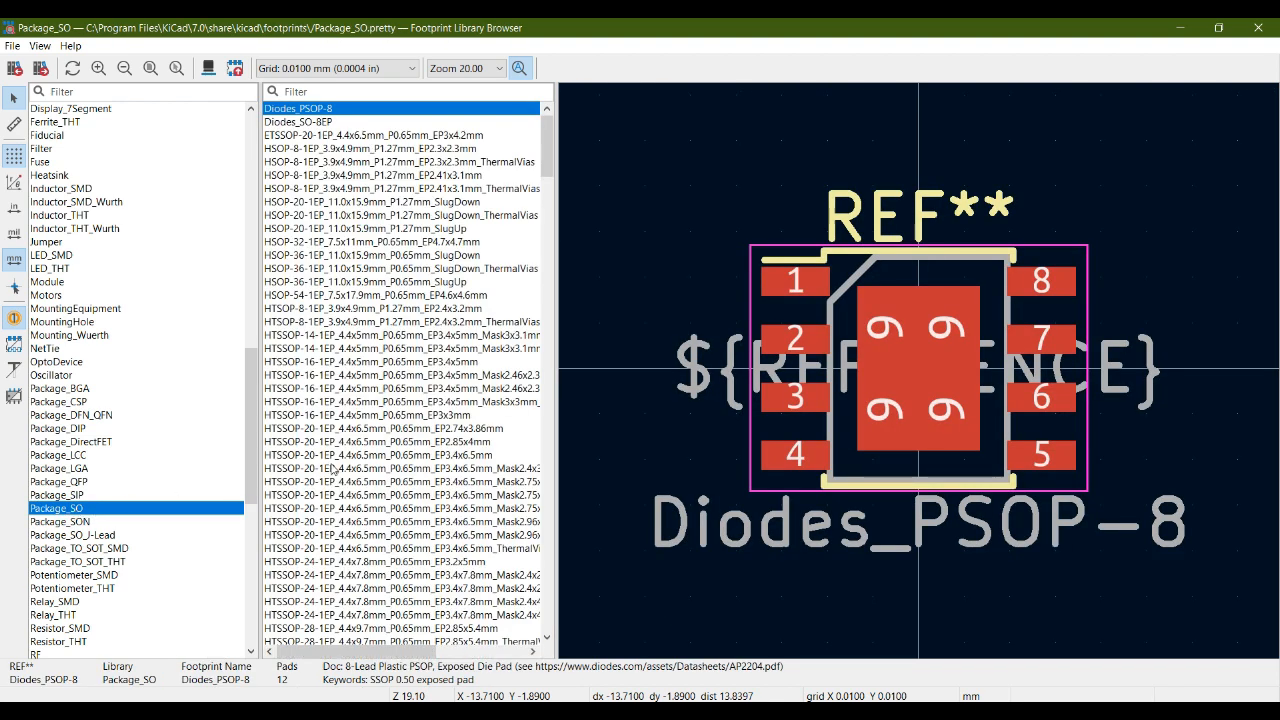
drag(547, 148, 553, 508)
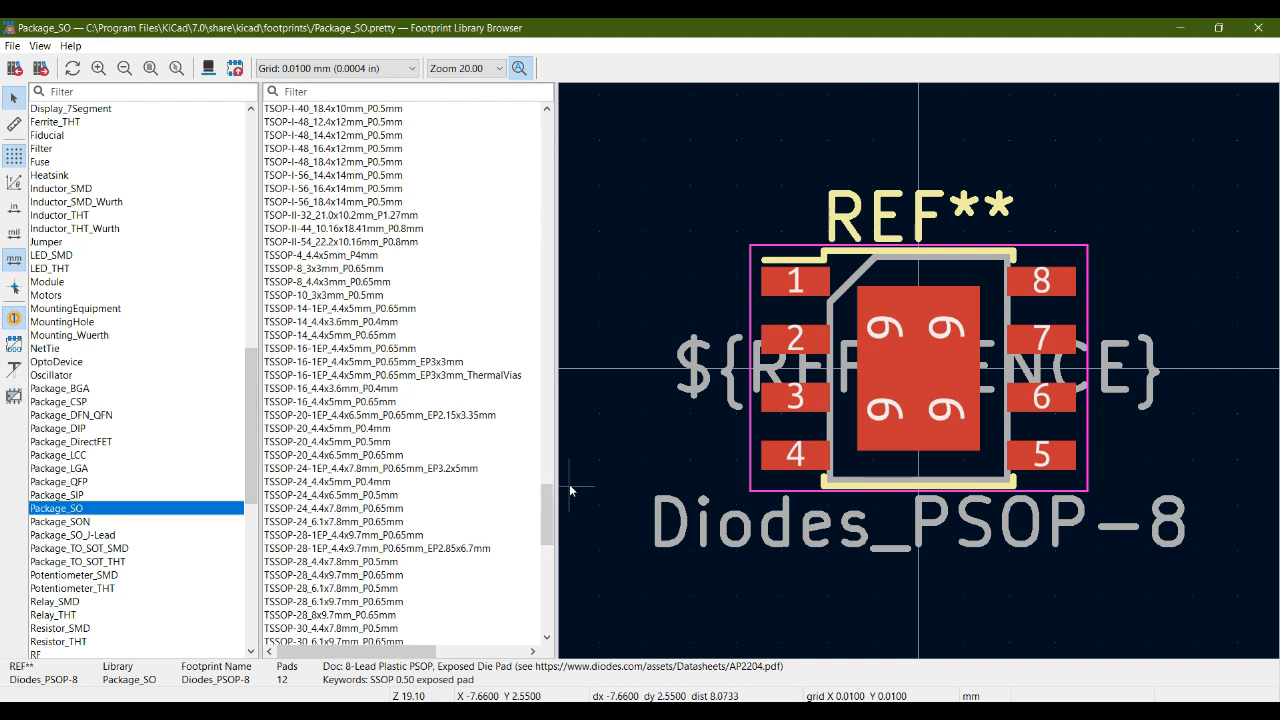
drag(548, 493, 548, 583)
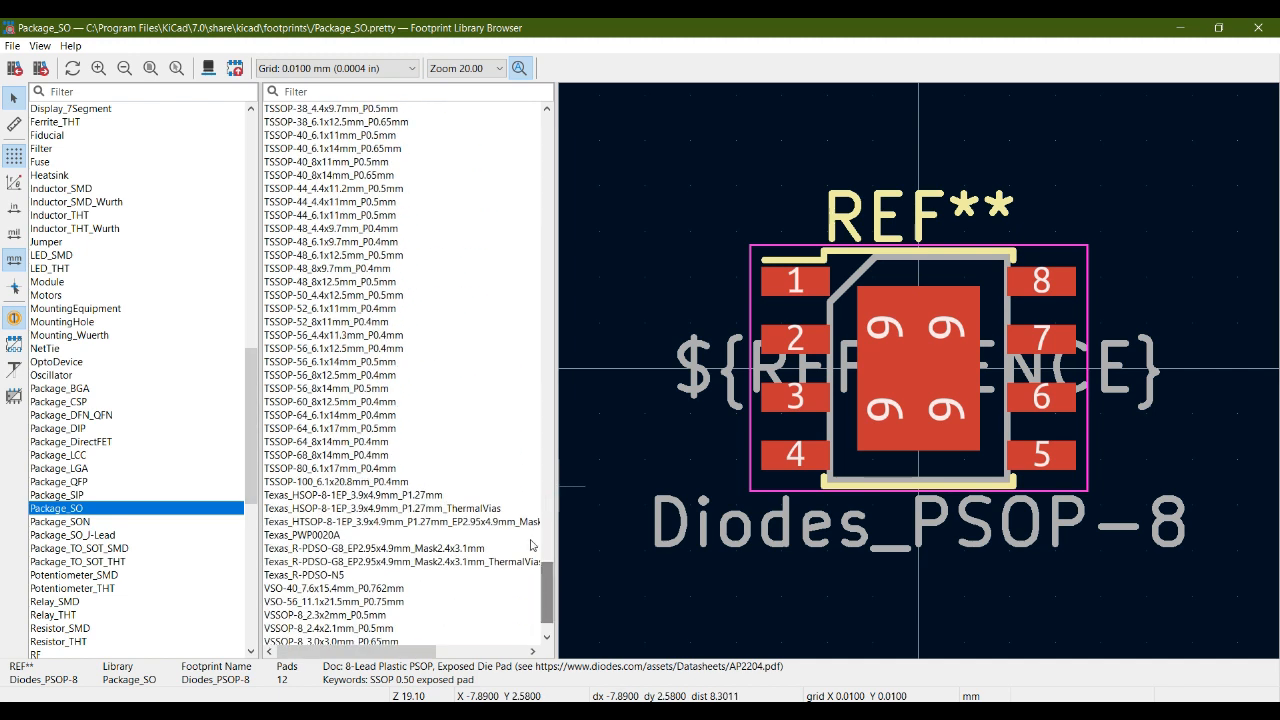
click(303, 347)
click(303, 336)
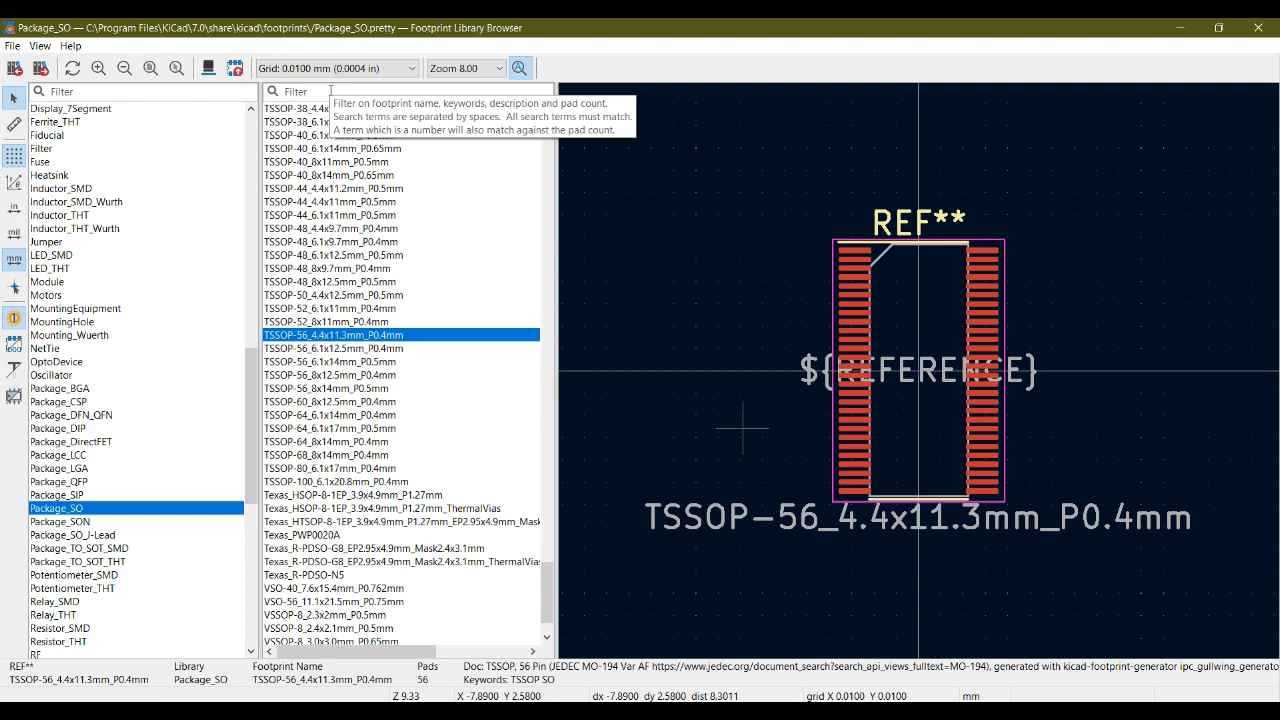
text(TSSOP-56)
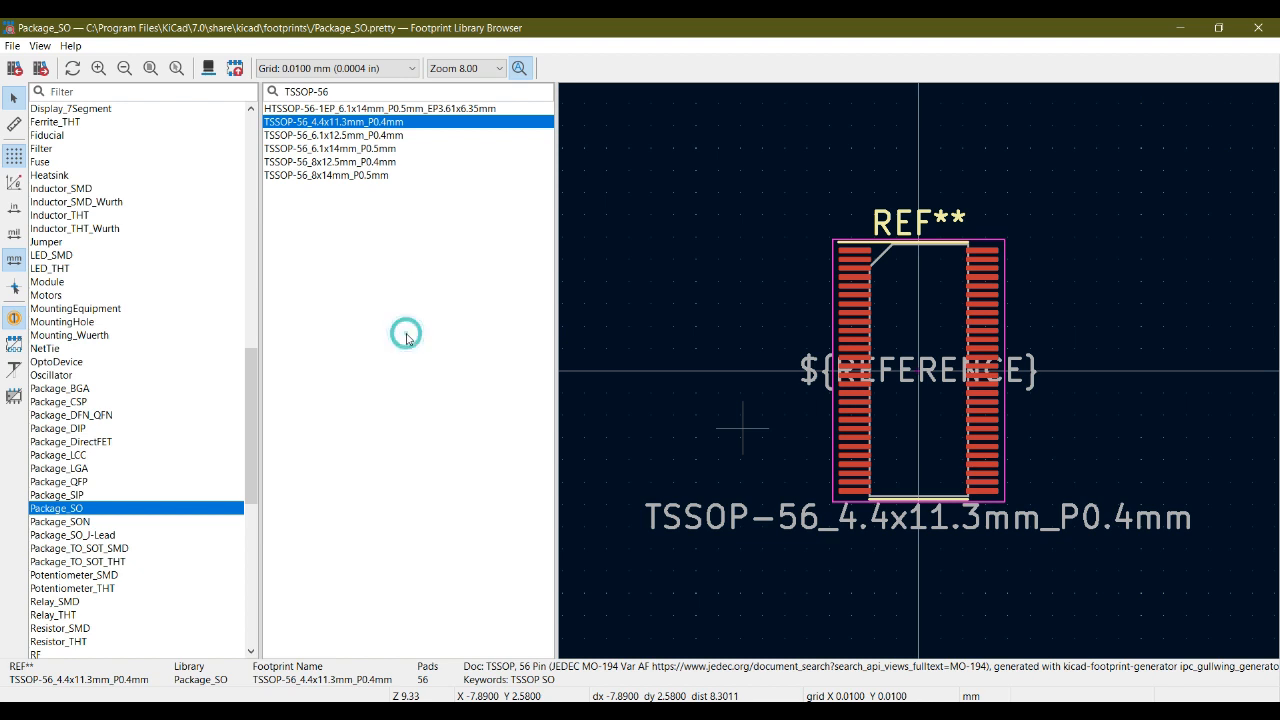
Scroll the datasheet to page 24's SOT364-1 TSSOP56 outline and dimensions table.
mouse_move(464, 683)
click(466, 640)
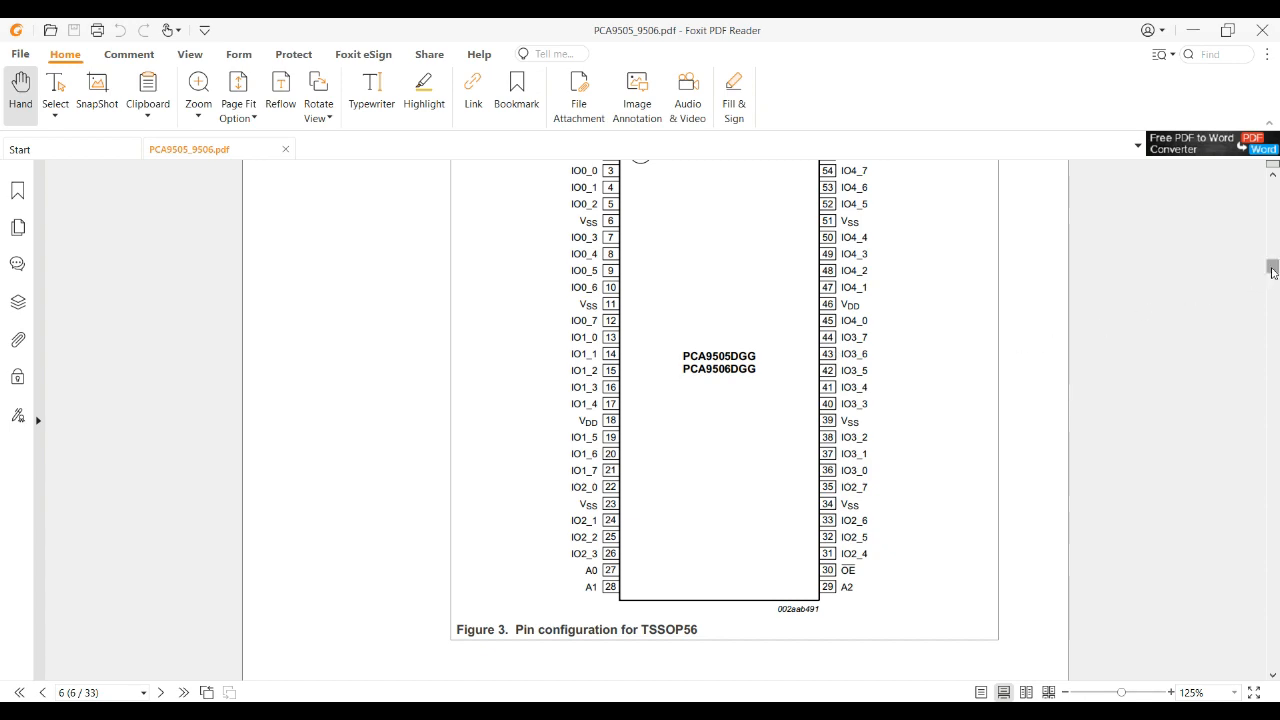
drag(1272, 270, 1272, 522)
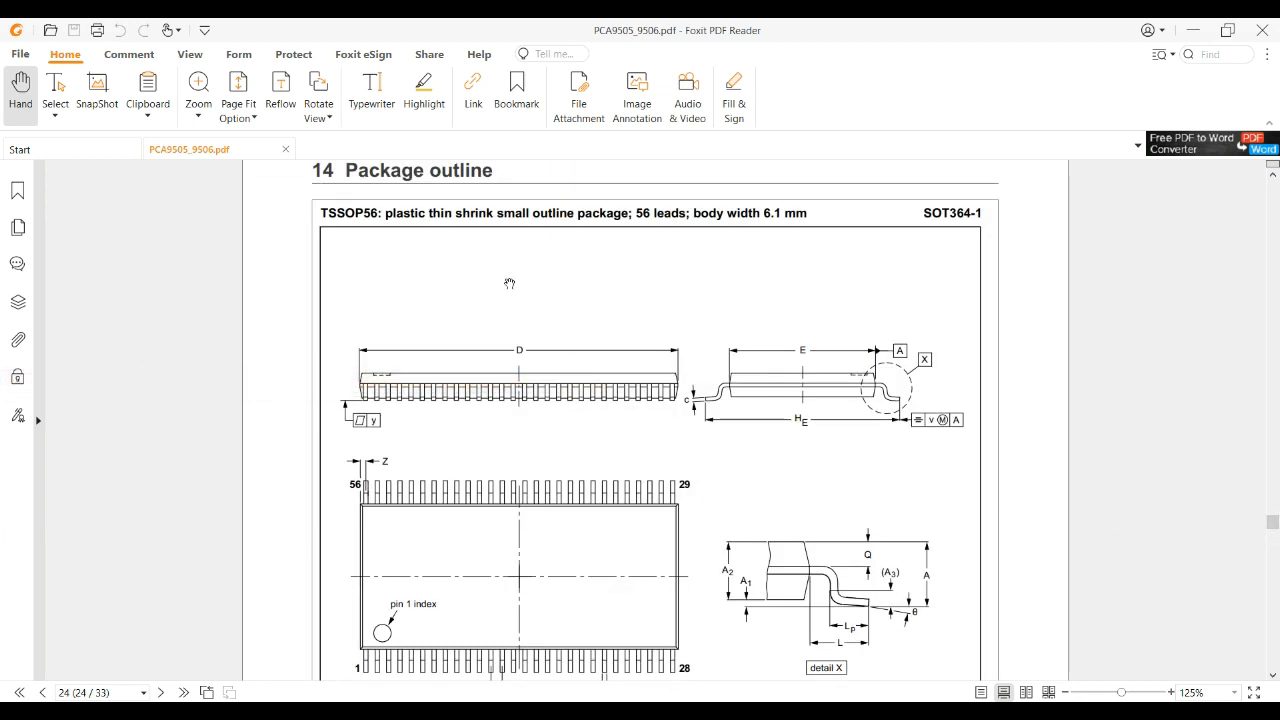
scroll(432, 230, down, 9)
scroll(618, 361, up, 2)
scroll(618, 361, up, 6)
scroll(618, 361, down, 2)
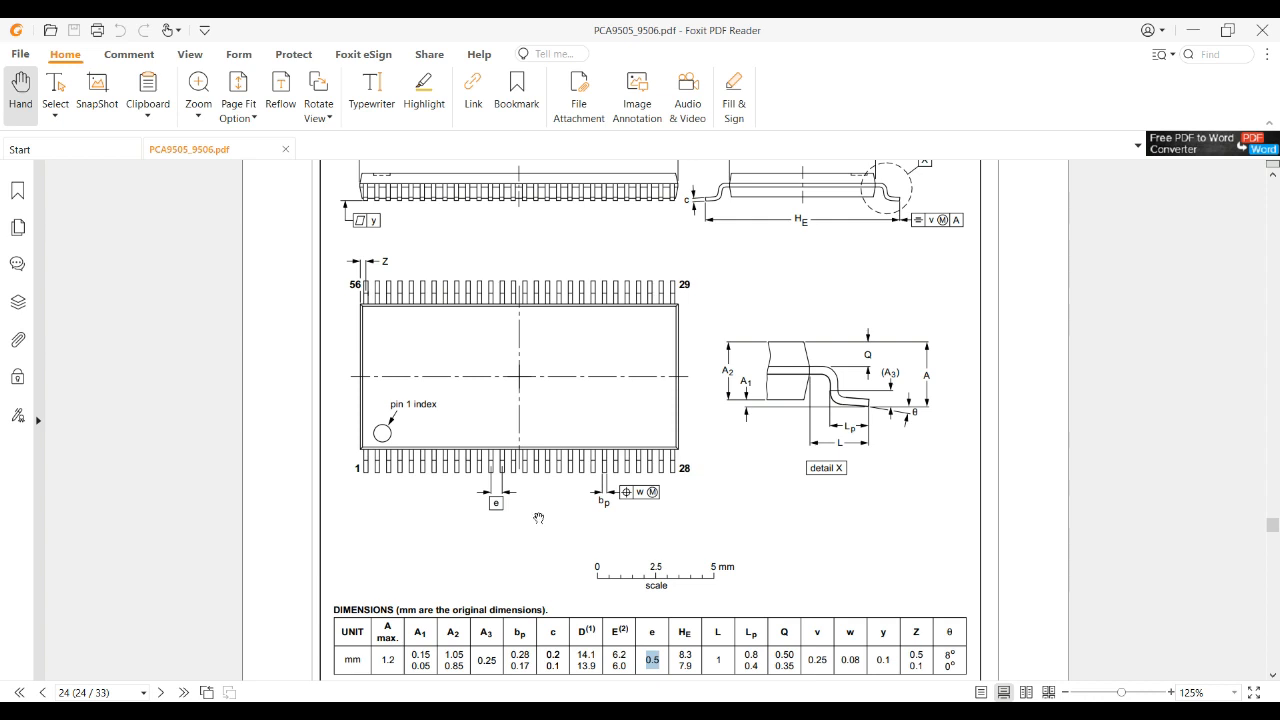
scroll(538, 518, up, 2)
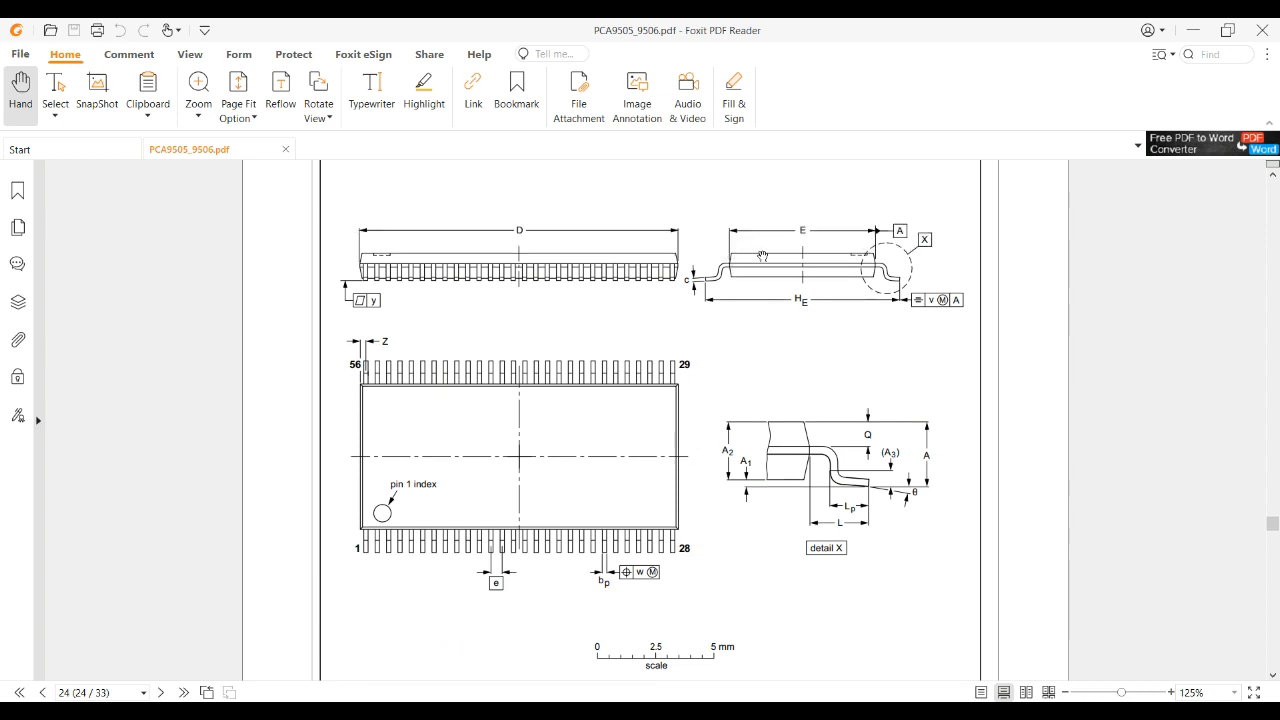
scroll(704, 448, down, 8)
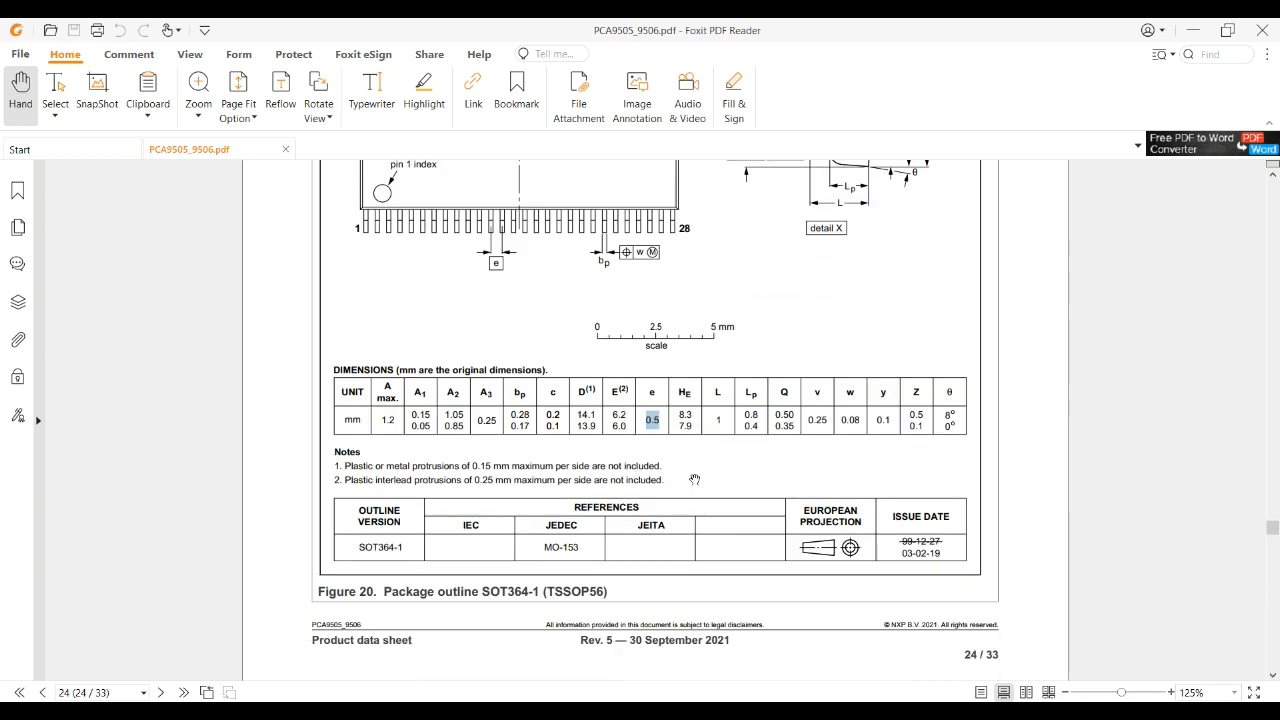
scroll(690, 478, up, 10)
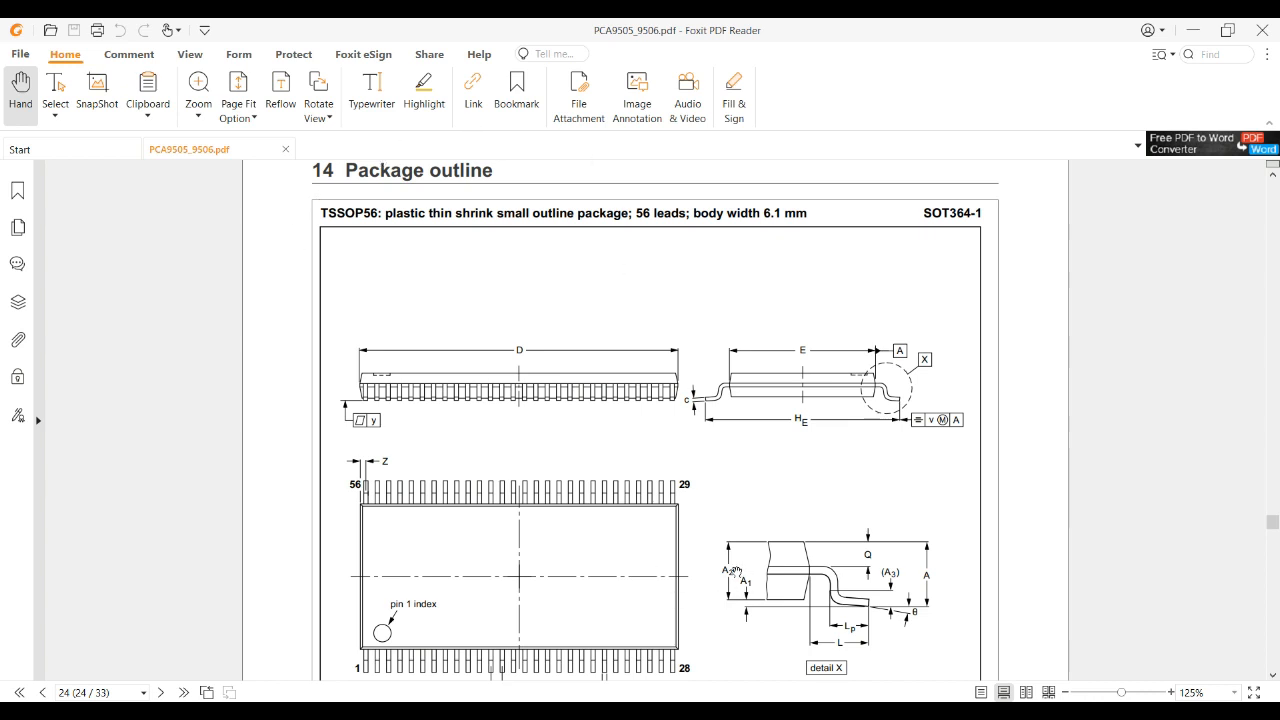
scroll(736, 643, down, 5)
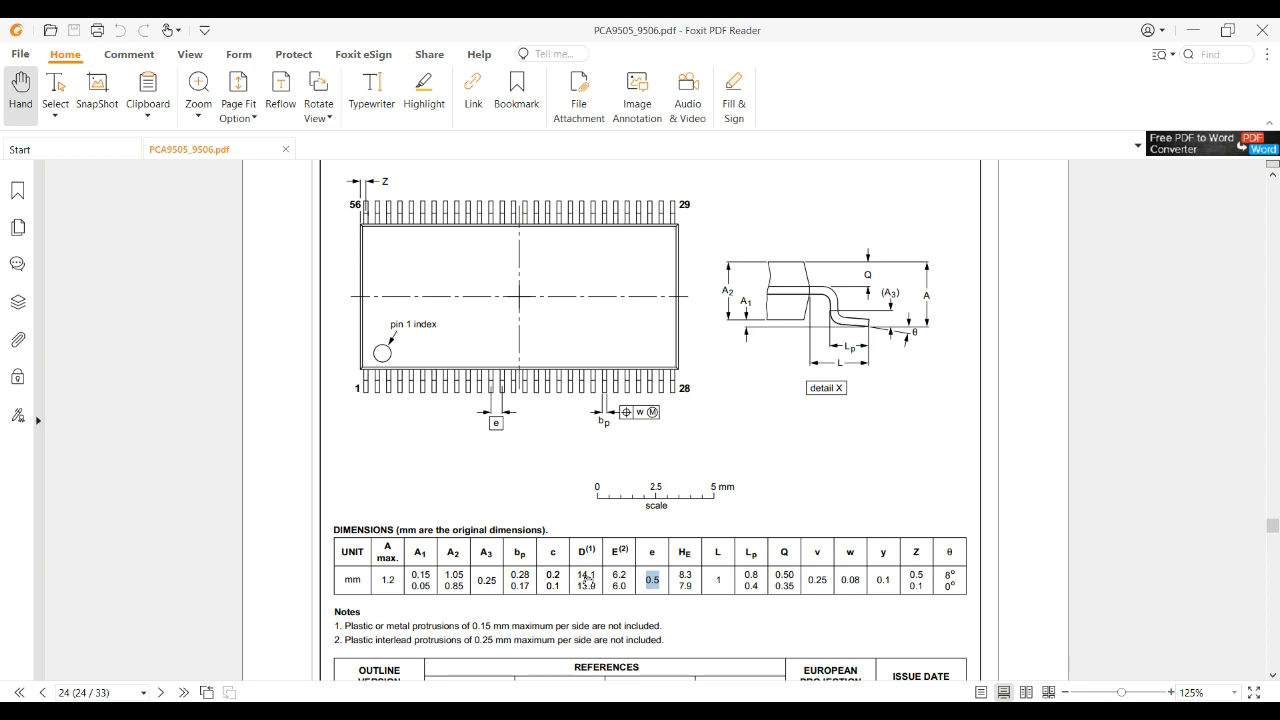
scroll(703, 625, up, 4)
scroll(610, 655, down, 3)
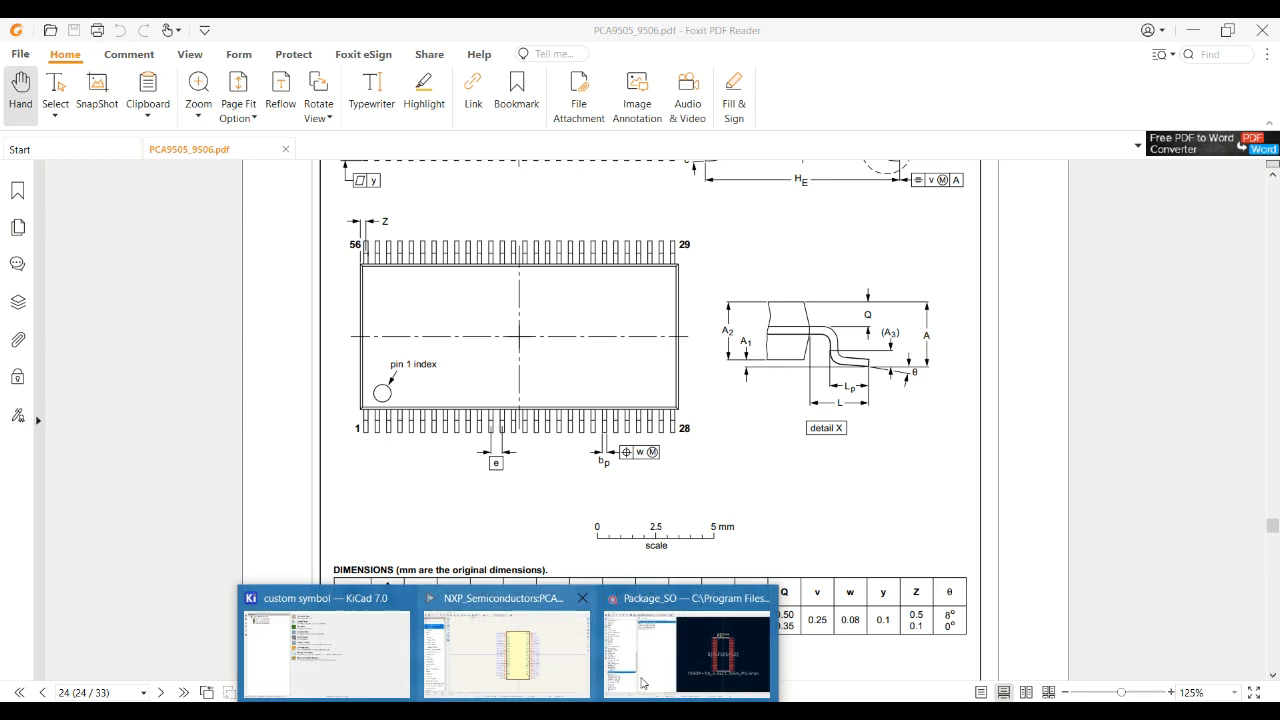
Compare TSSOP-56_6.1x14mm_P0.5mm with the datasheet outline and assign it as the footprint.
click(734, 655)
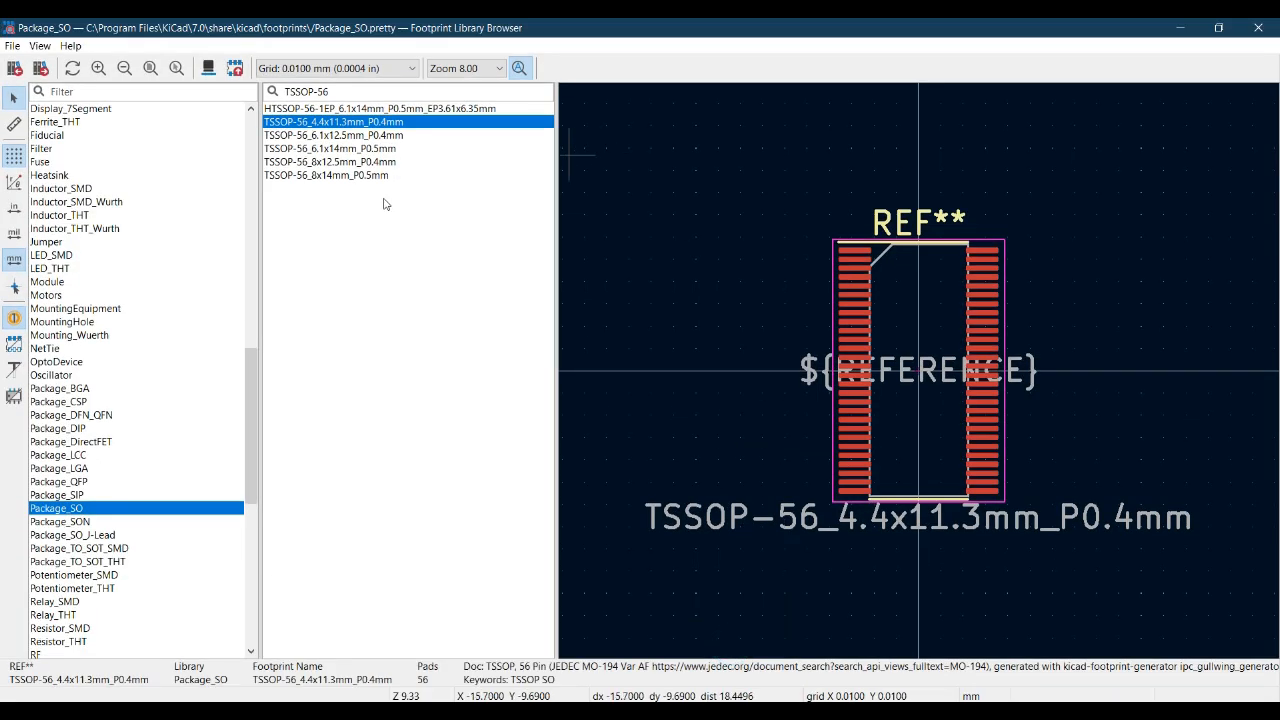
click(352, 149)
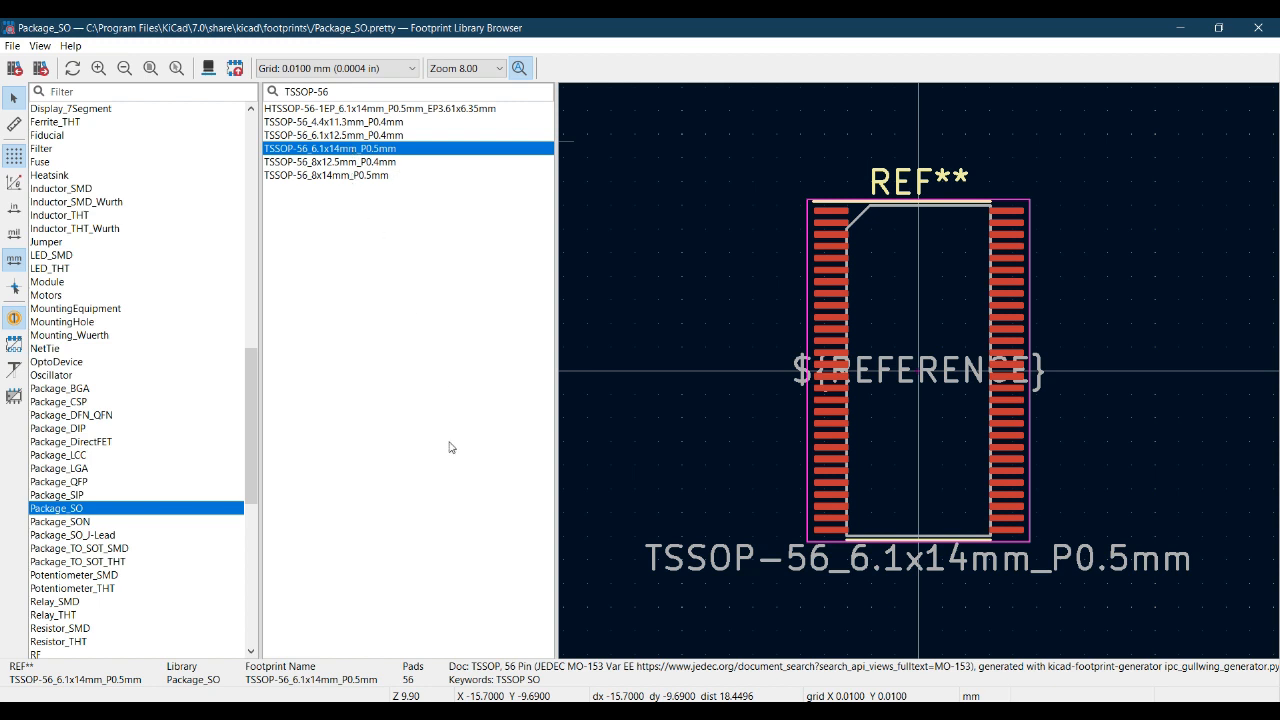
click(468, 640)
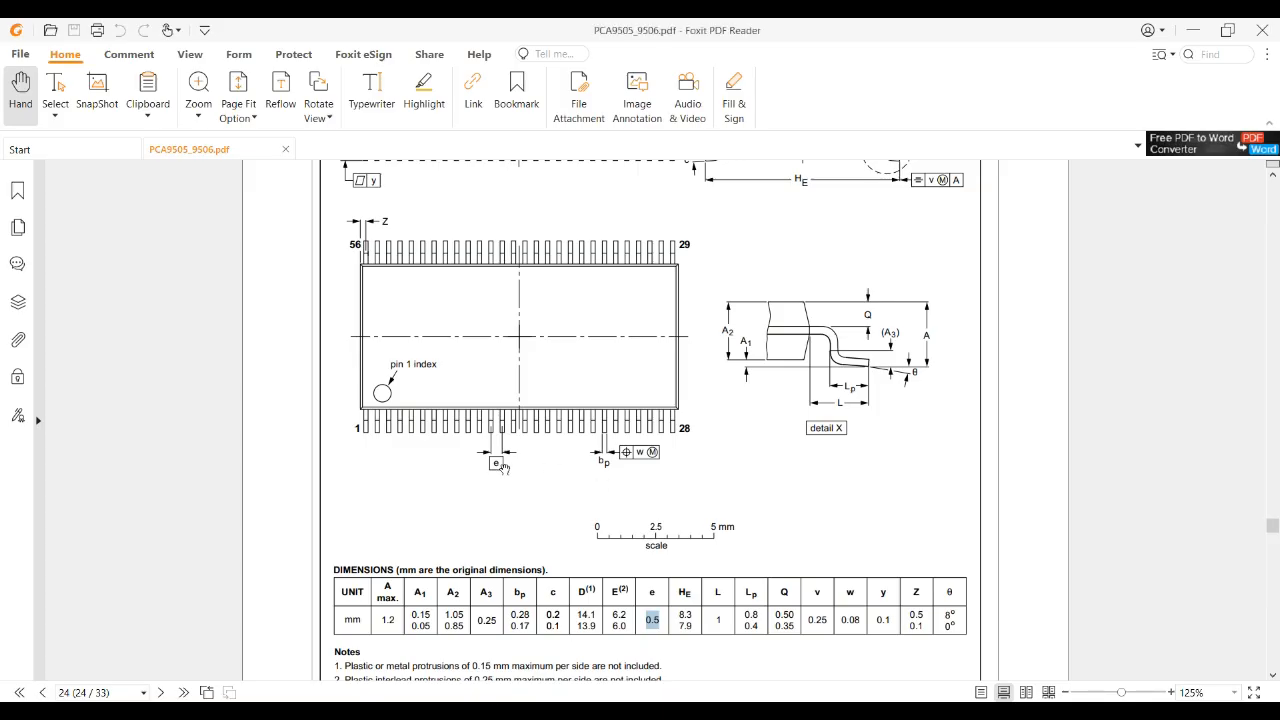
scroll(516, 515, down, 1)
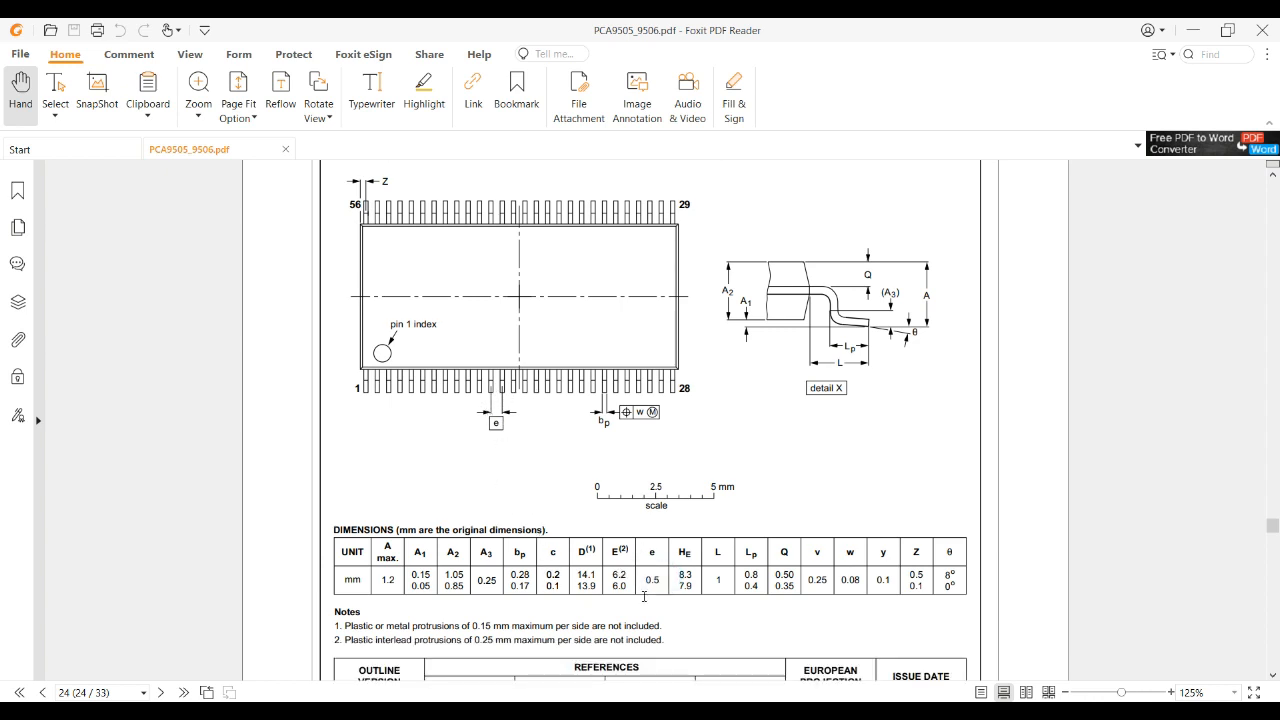
click(508, 706)
click(628, 679)
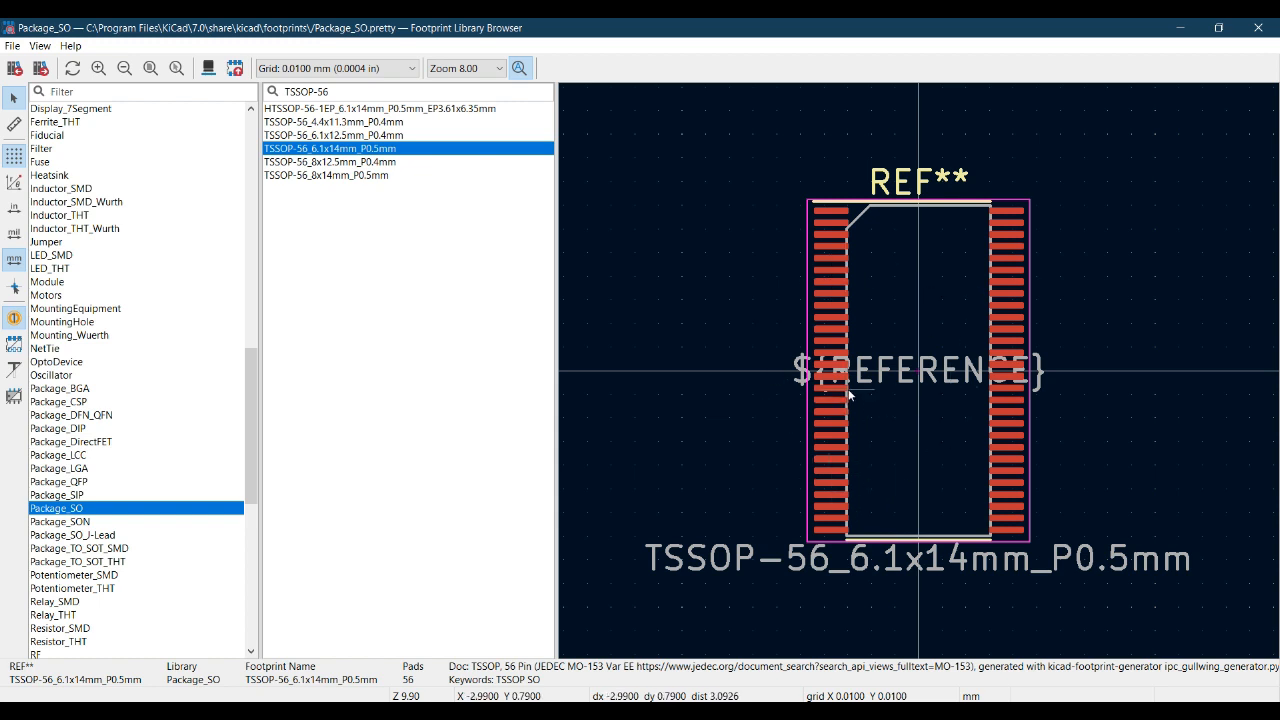
double_click(372, 150)
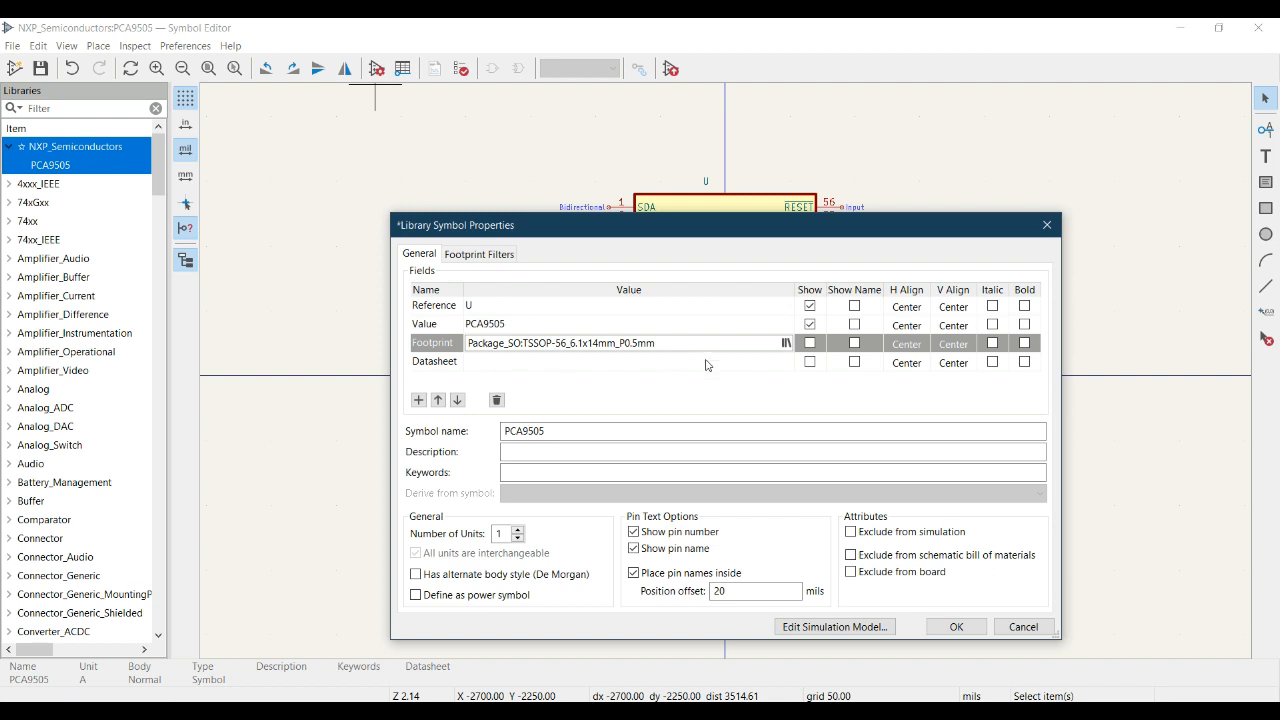
Select the empty Datasheet field and bring up DigiKey's PCA9505DGG,118 page in Chrome.
click(594, 365)
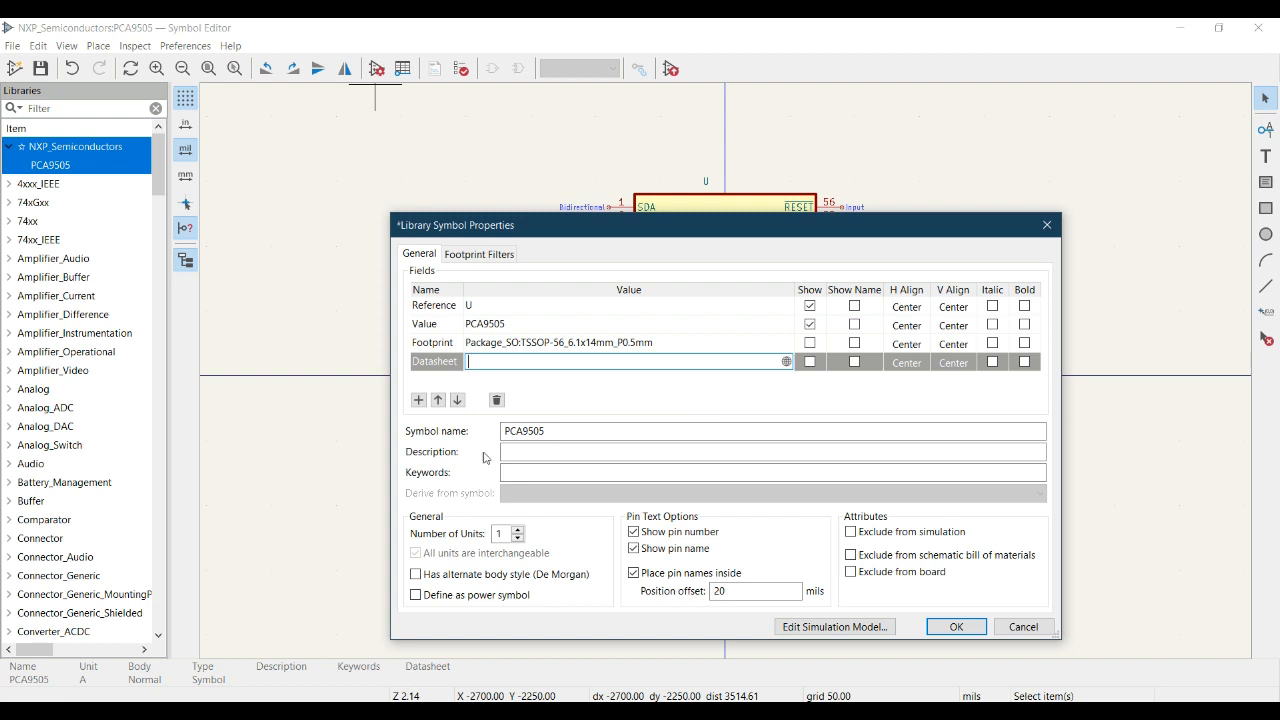
mouse_move(388, 711)
click(386, 655)
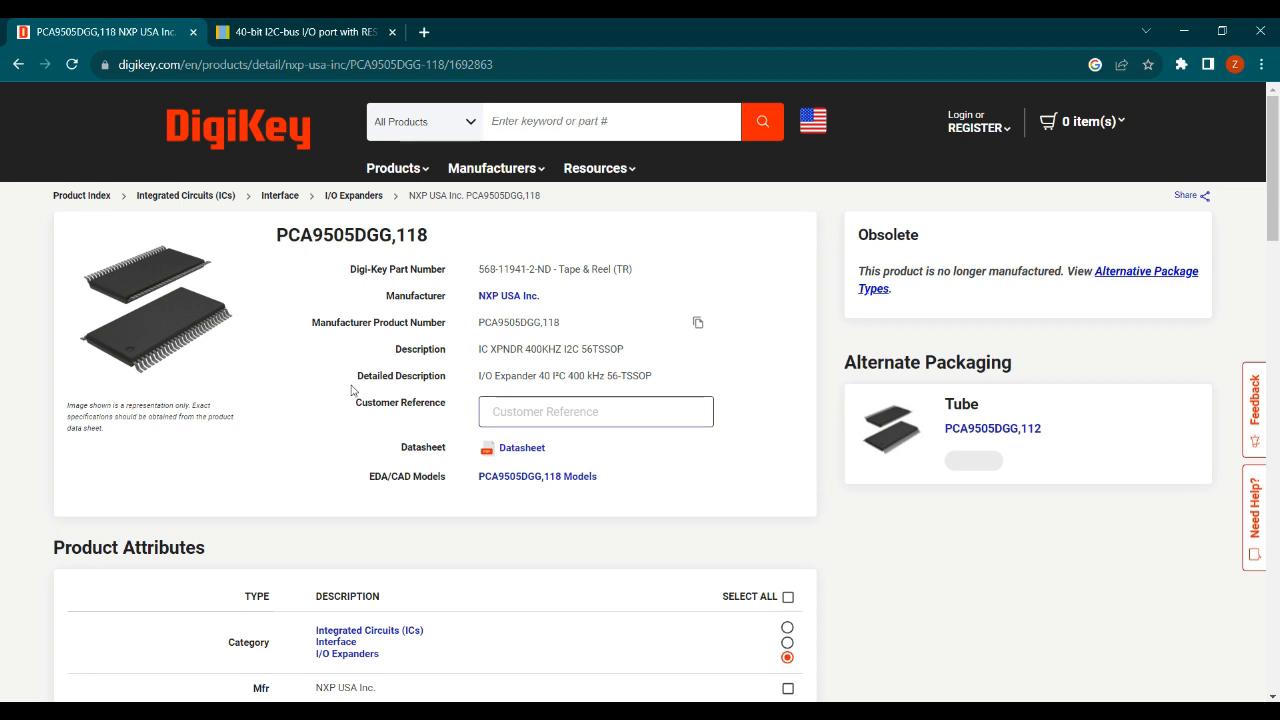
Copy the NXP PCA9505_9506.pdf datasheet URL from Chrome's address bar.
click(318, 36)
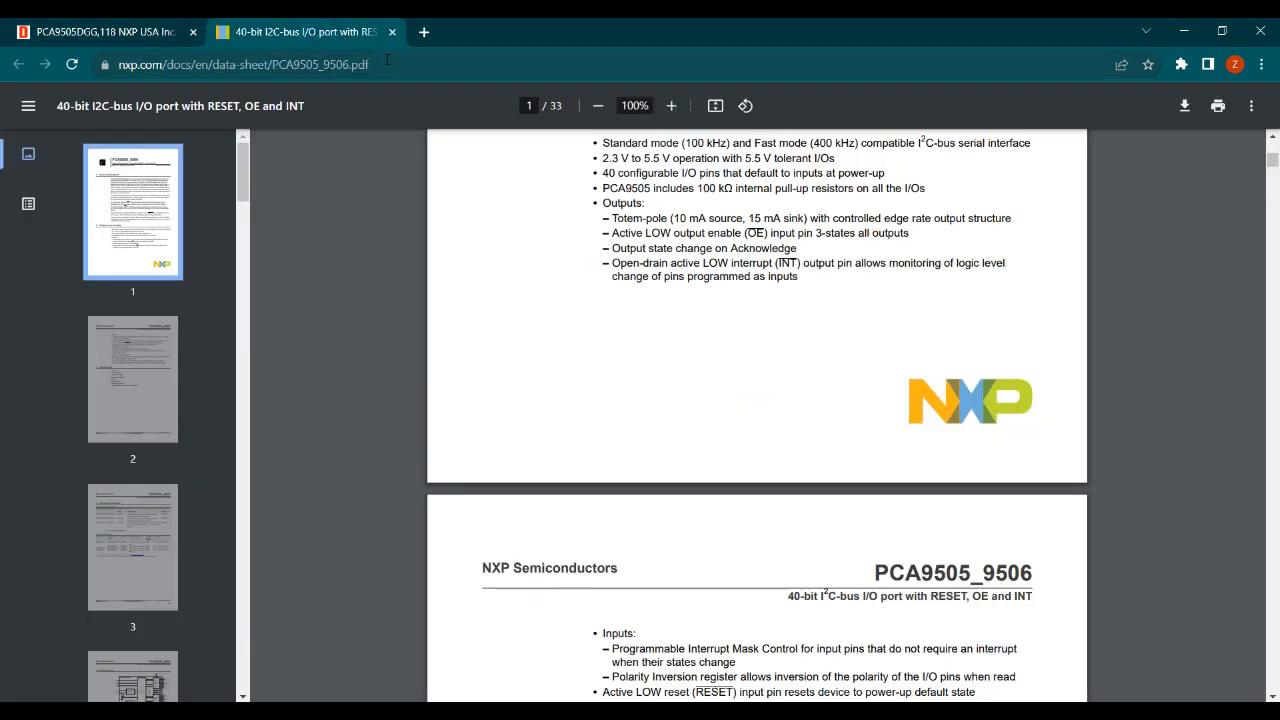
click(387, 63)
key(ctrl+c)
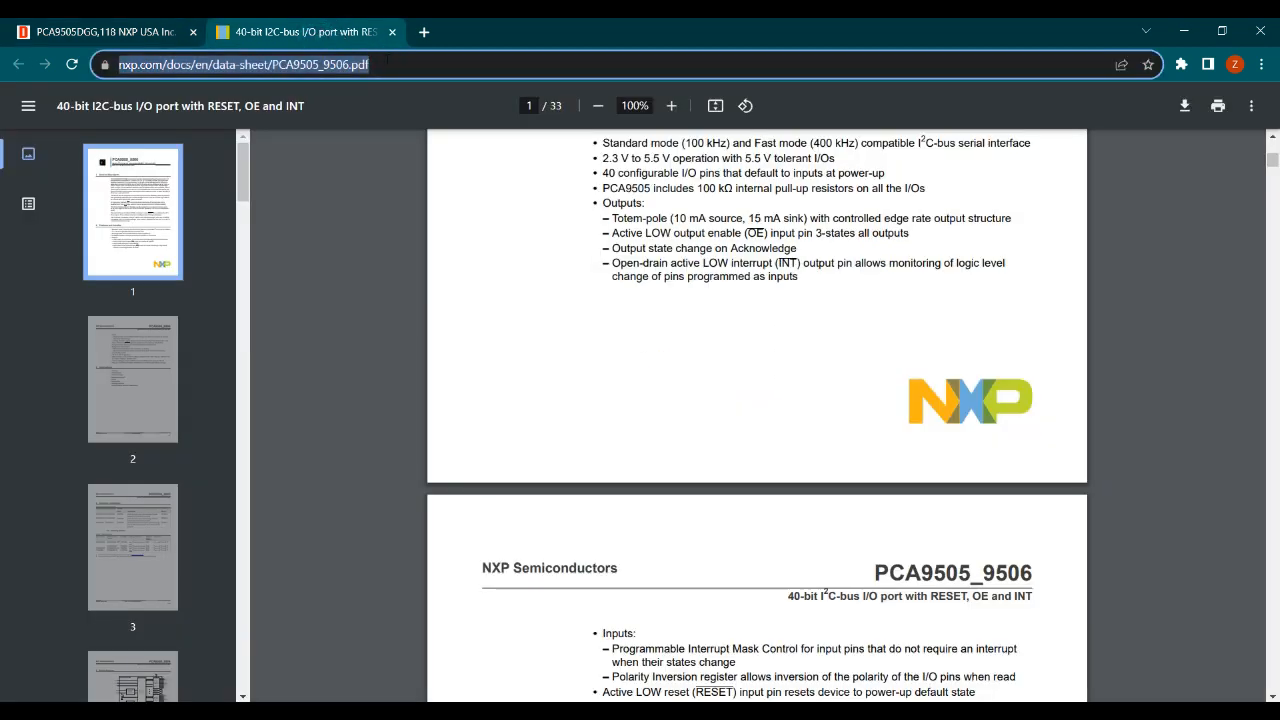
key(alt+Tab)
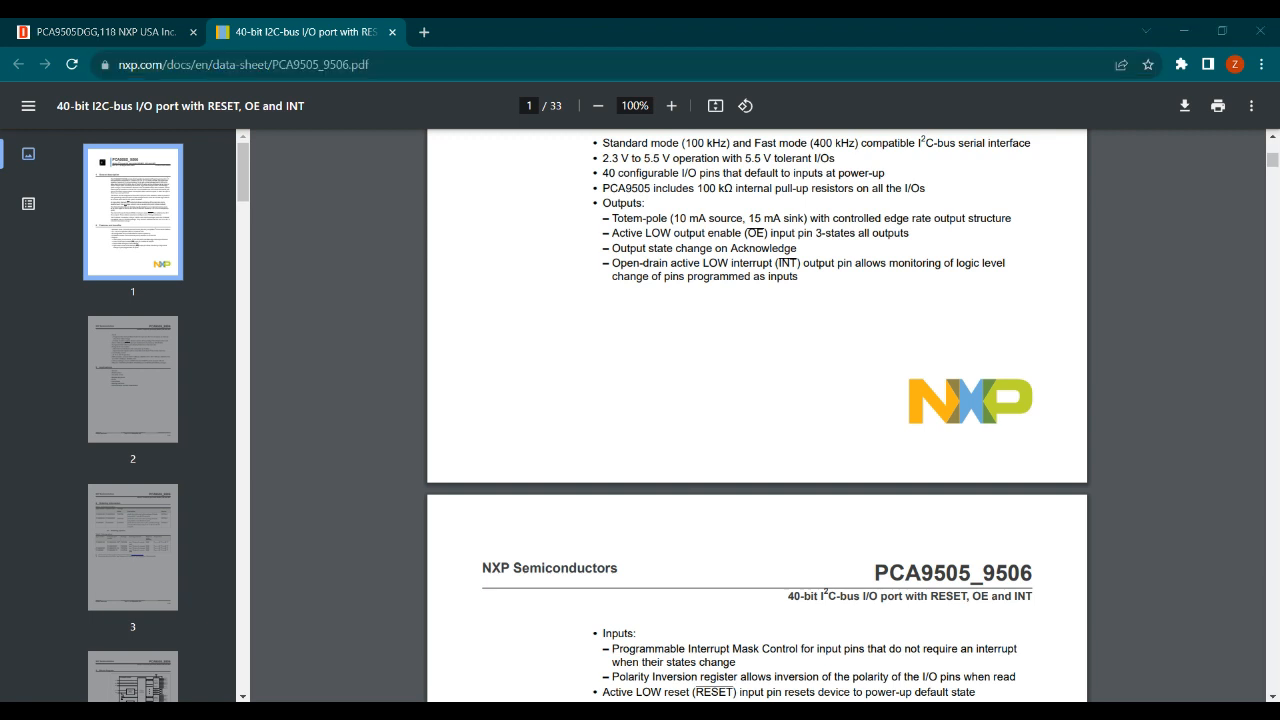
key(alt+Tab)
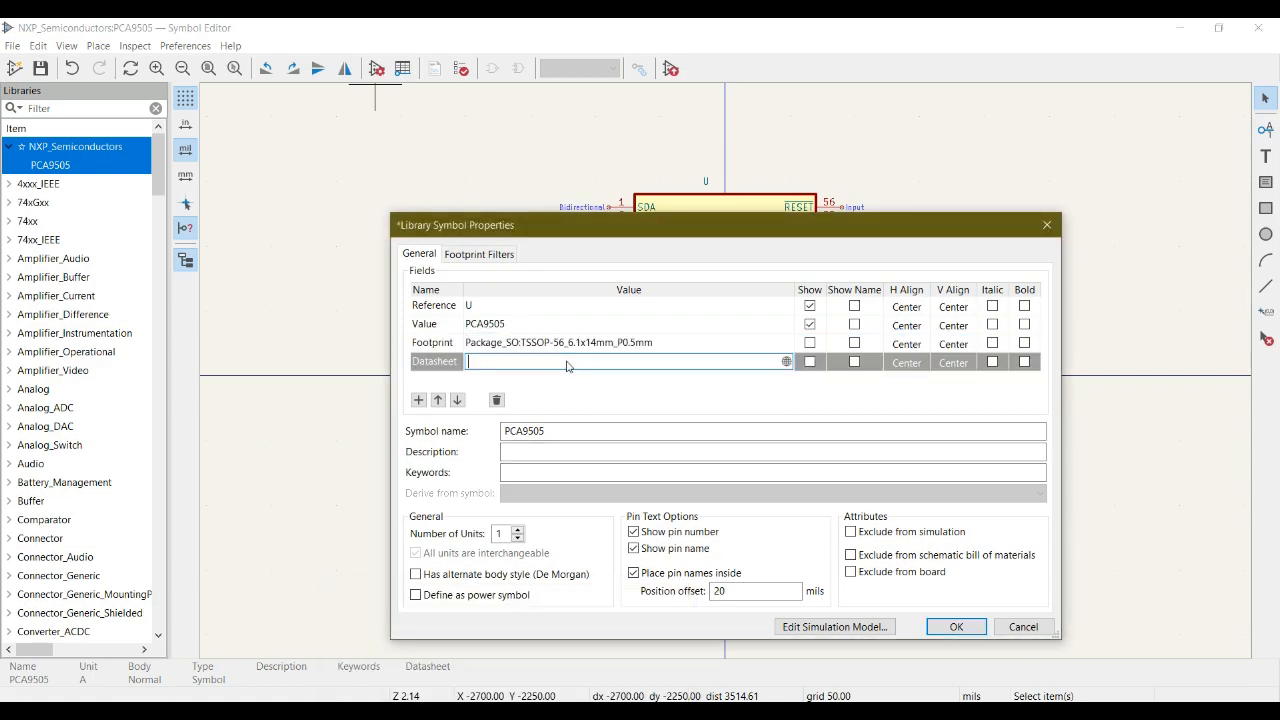
Paste the NXP datasheet URL into the Datasheet field, removing an accidentally added empty field.
key(ctrl+v)
click(588, 386)
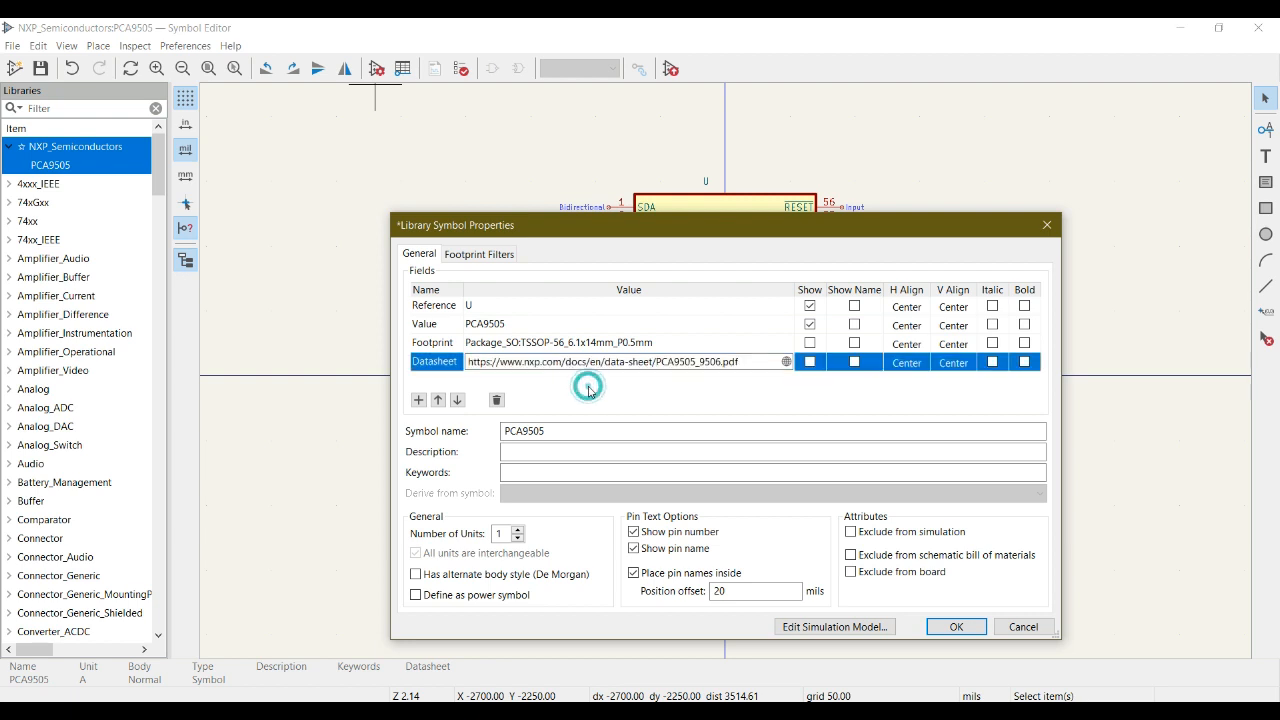
click(415, 401)
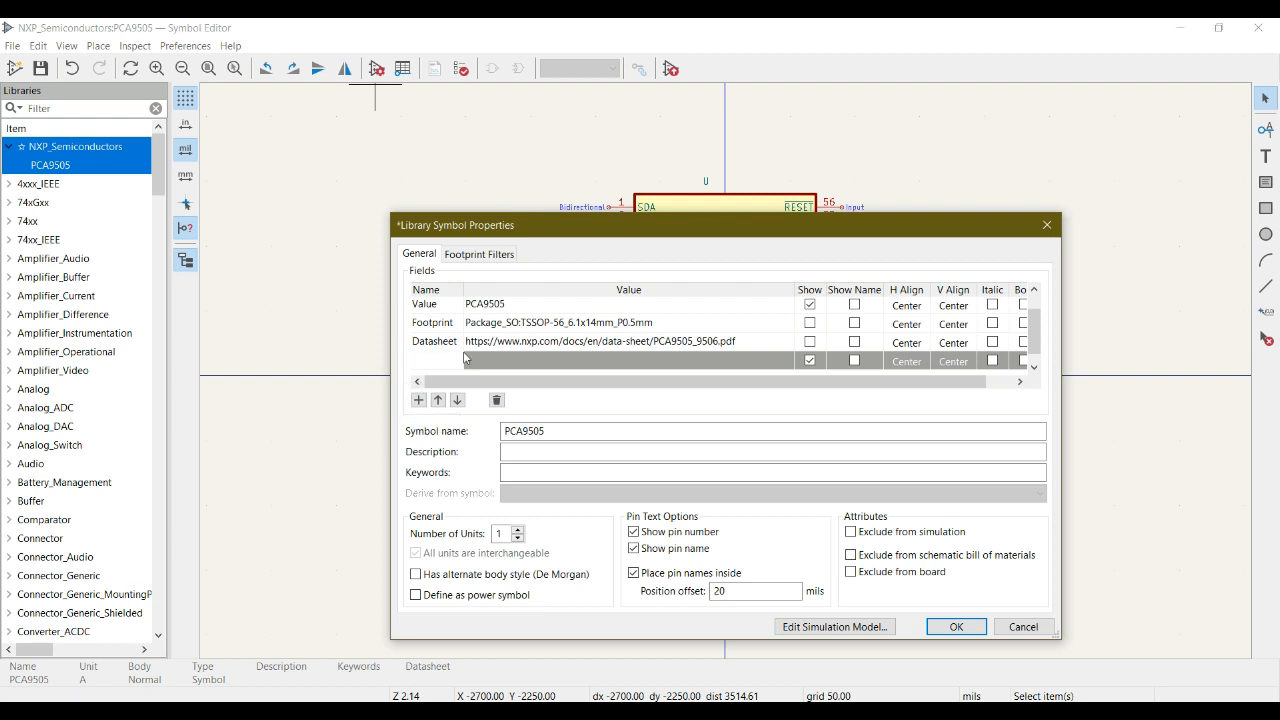
click(500, 363)
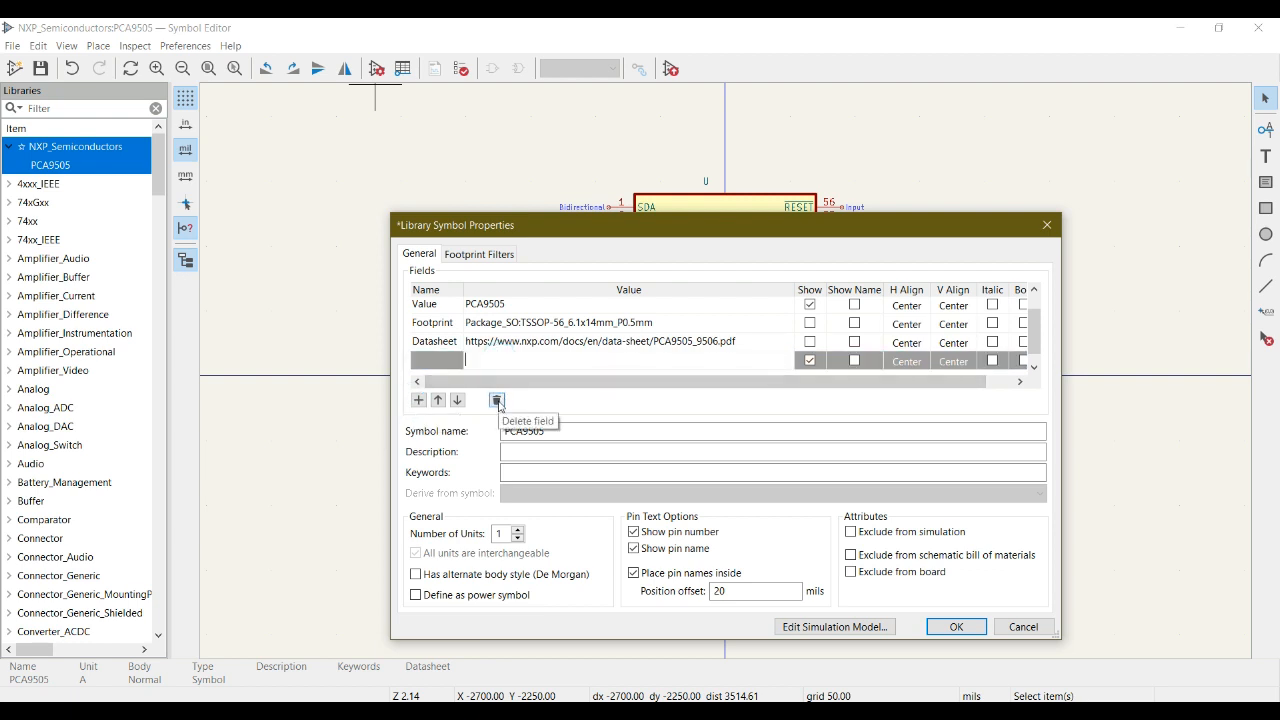
click(497, 401)
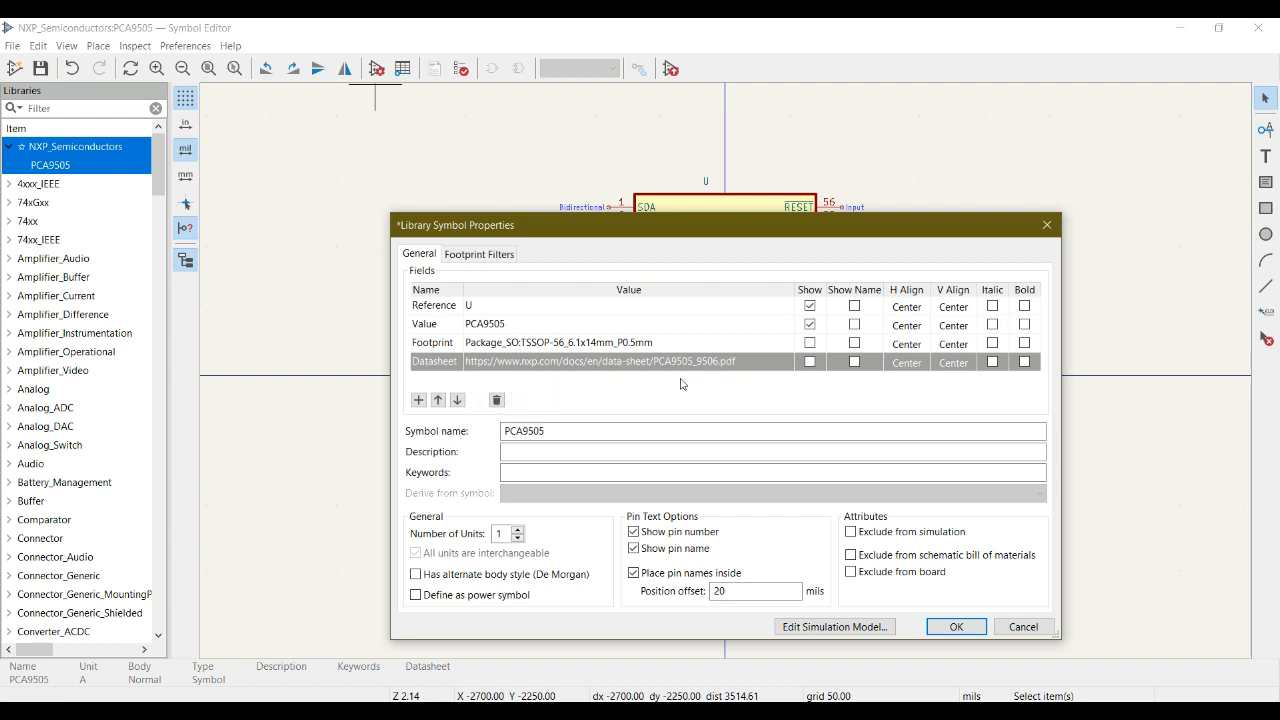
click(561, 432)
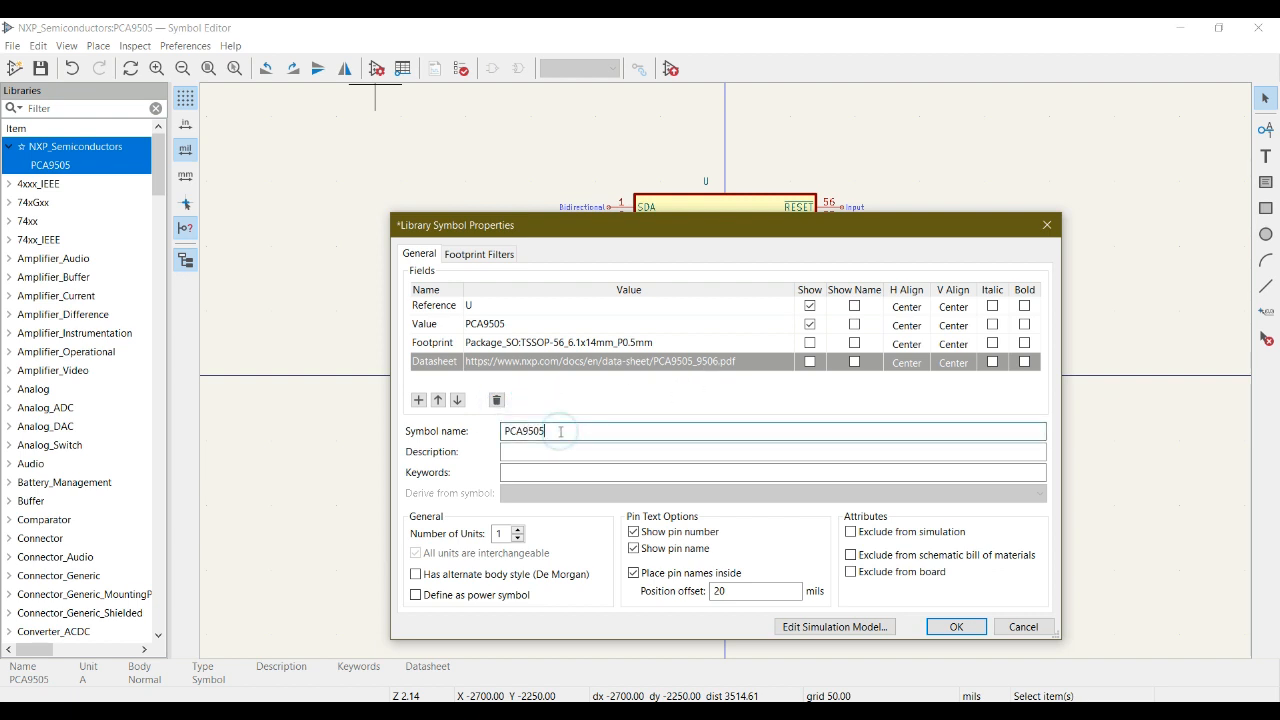
click(552, 449)
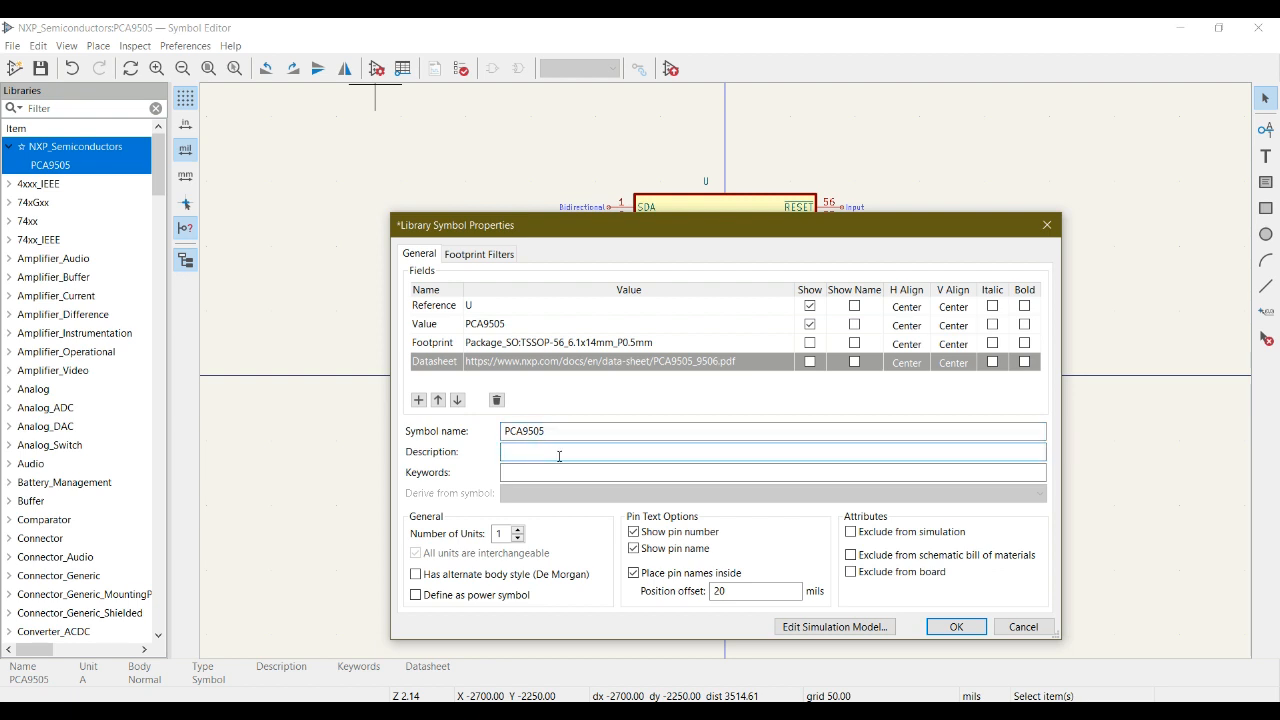
Enter the description 'PCA9505 Pin Count 56 TSSOP-56', apply it, and reopen properties to verify.
text(PCA)
text(95)
text(05 P)
text(#)
text(n Count )
text(56 TSSOP-56)
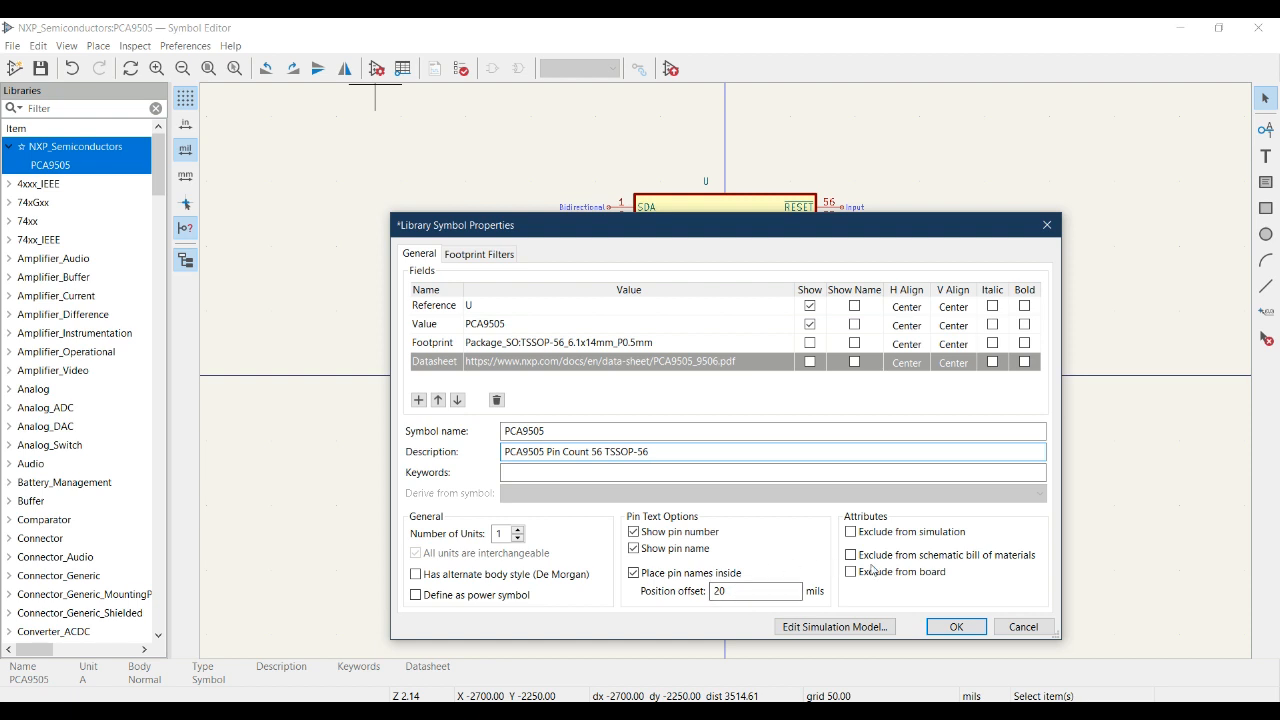
click(956, 627)
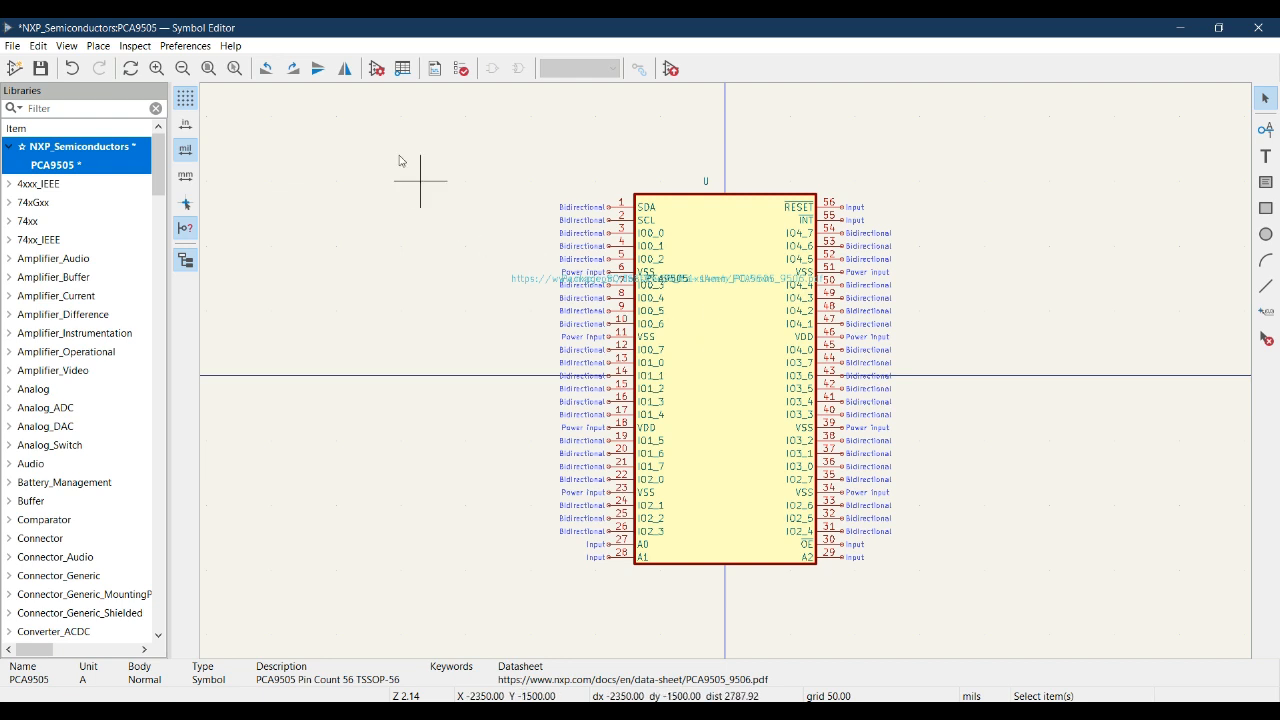
click(375, 69)
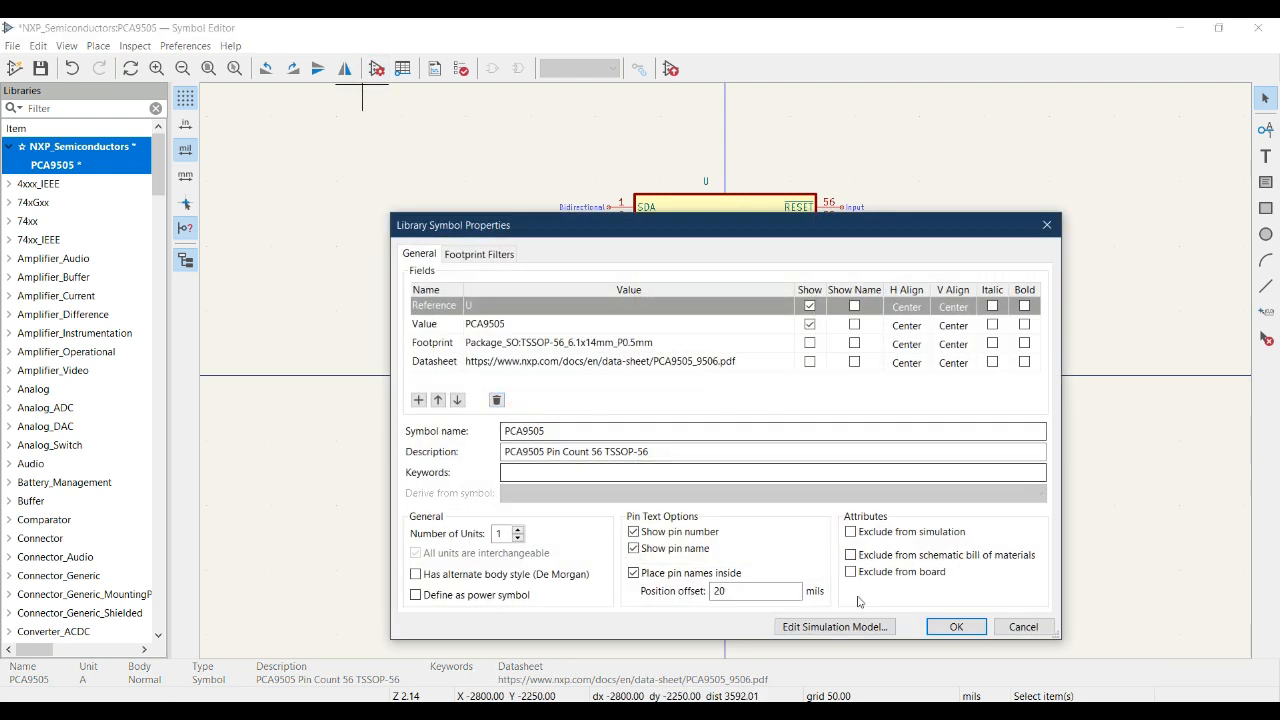
Confirm the PCA9505 symbol properties and save the symbol to the NXP_Semiconductors library.
click(956, 627)
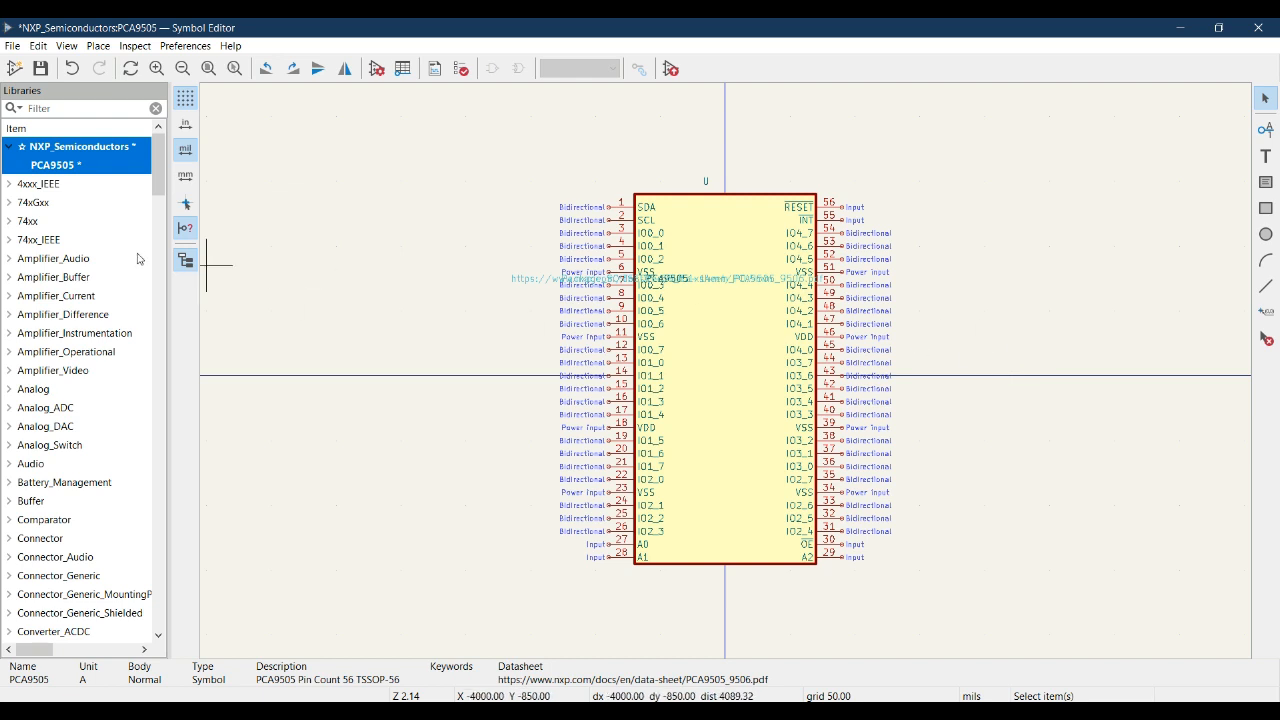
click(42, 70)
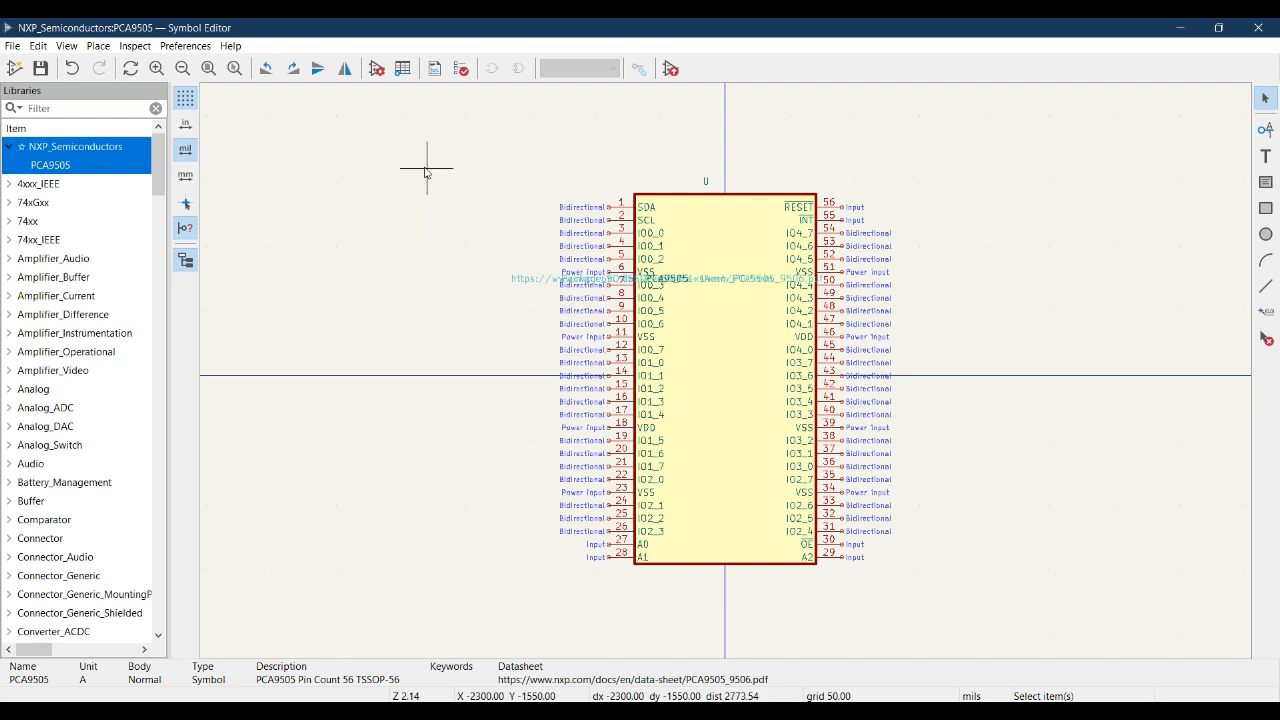
Open the Pin Table and scroll through the PCA9505 pin list.
click(403, 69)
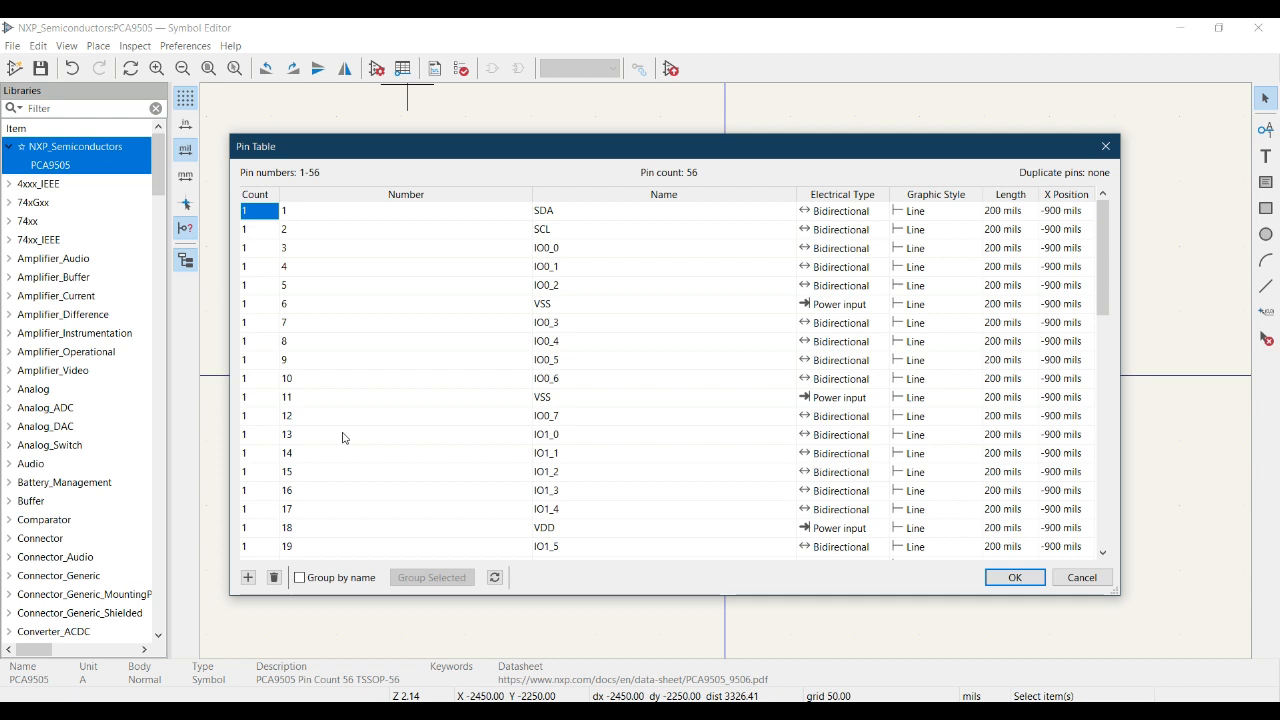
scroll(344, 437, down, 6)
scroll(344, 437, down, 6)
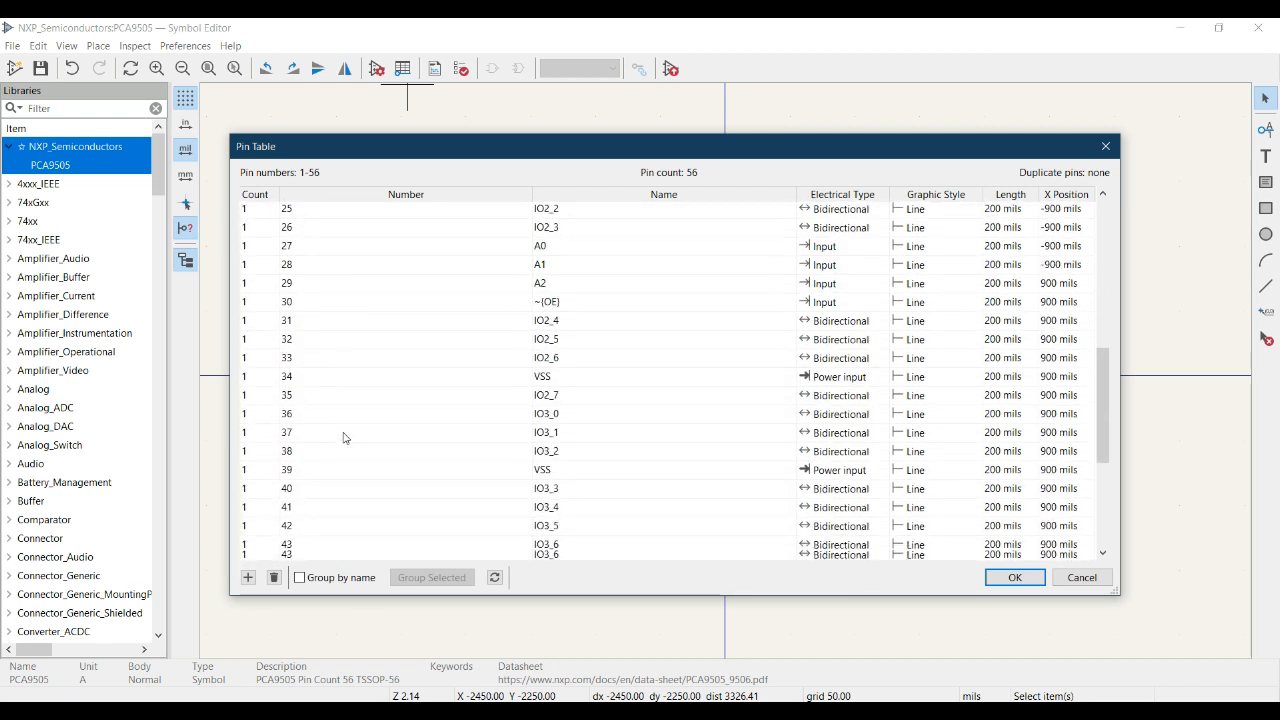
scroll(658, 333, up, 9)
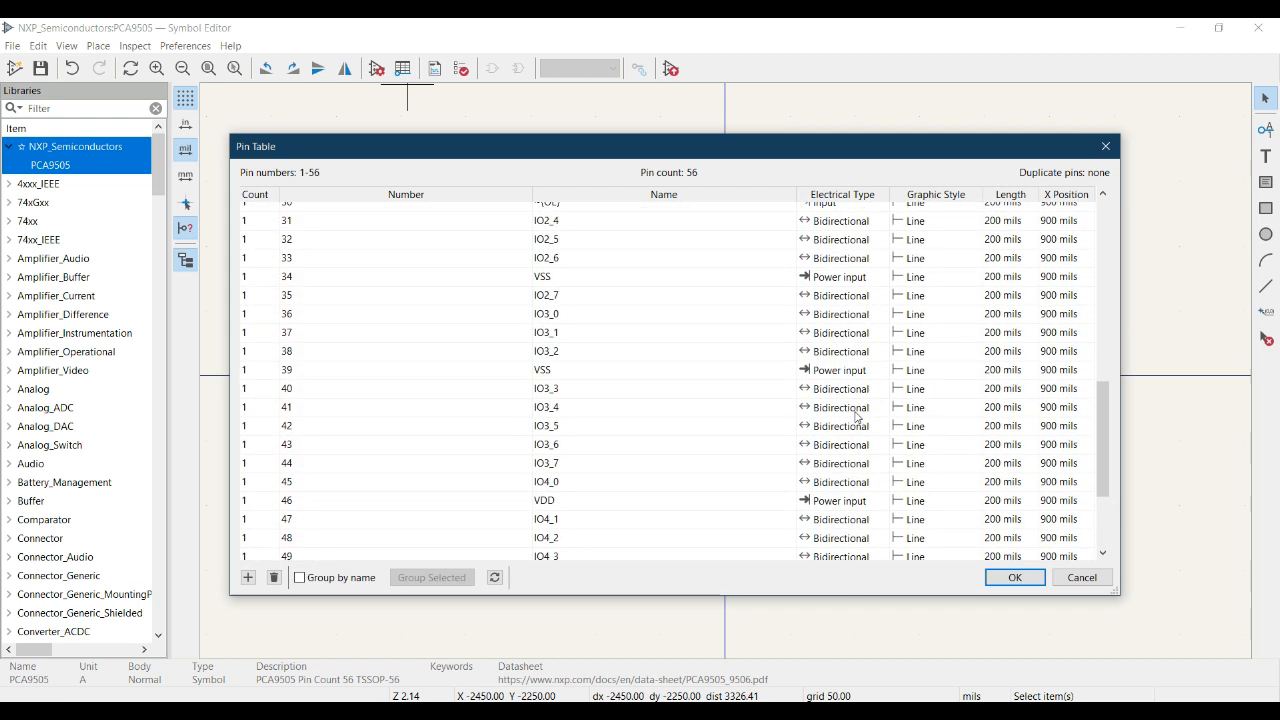
scroll(658, 333, up, 3)
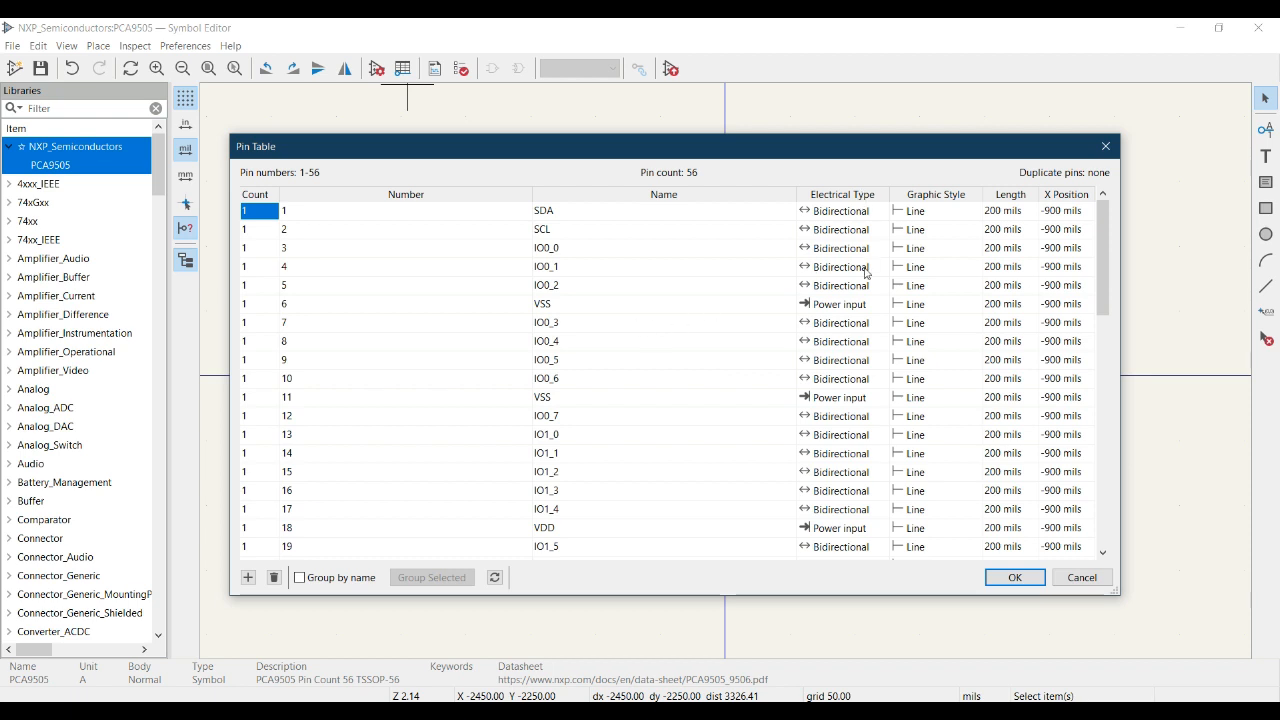
Inspect the graphic style choices and the 200 mil length of the first pins.
click(946, 211)
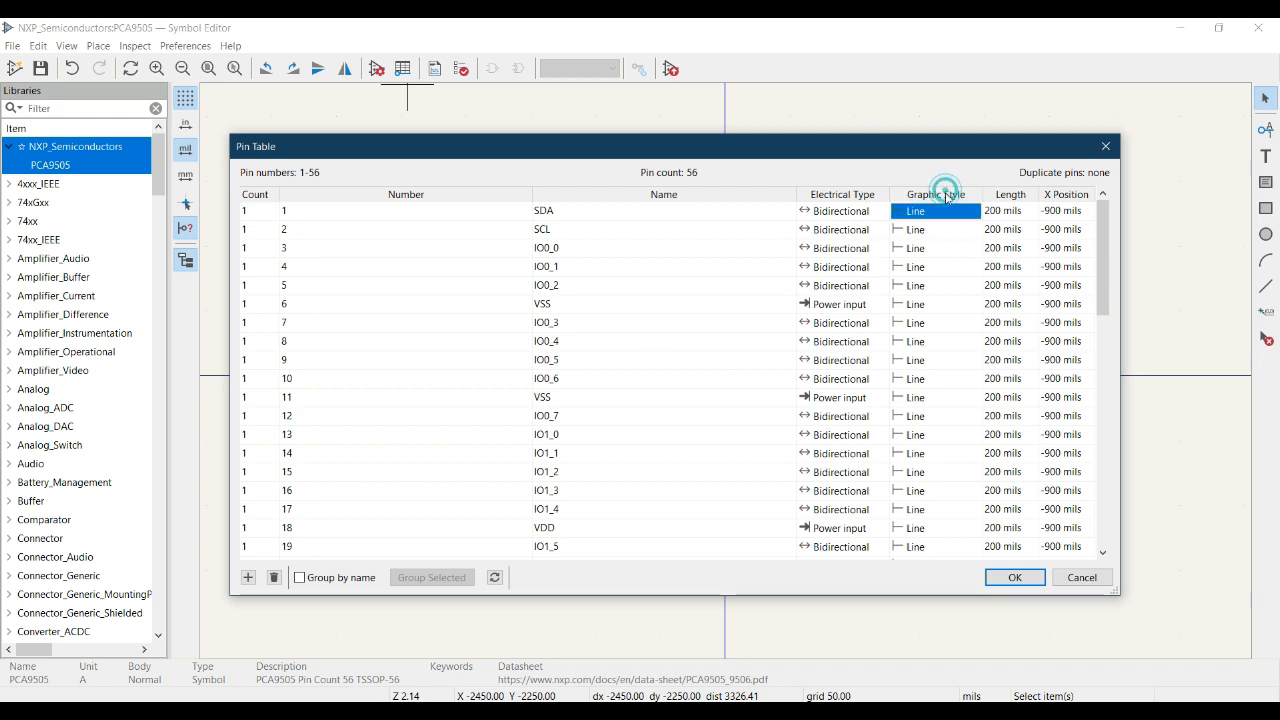
click(946, 251)
click(946, 251)
click(948, 266)
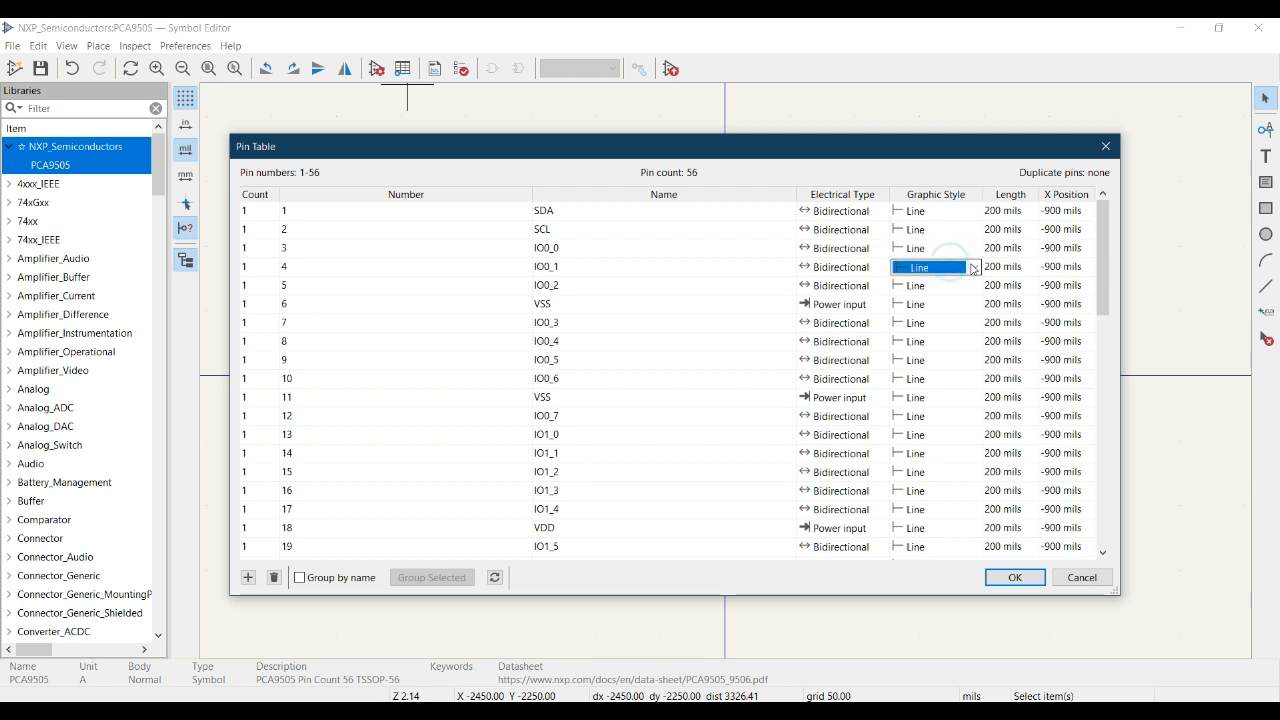
click(975, 266)
click(975, 268)
click(1003, 229)
click(1003, 229)
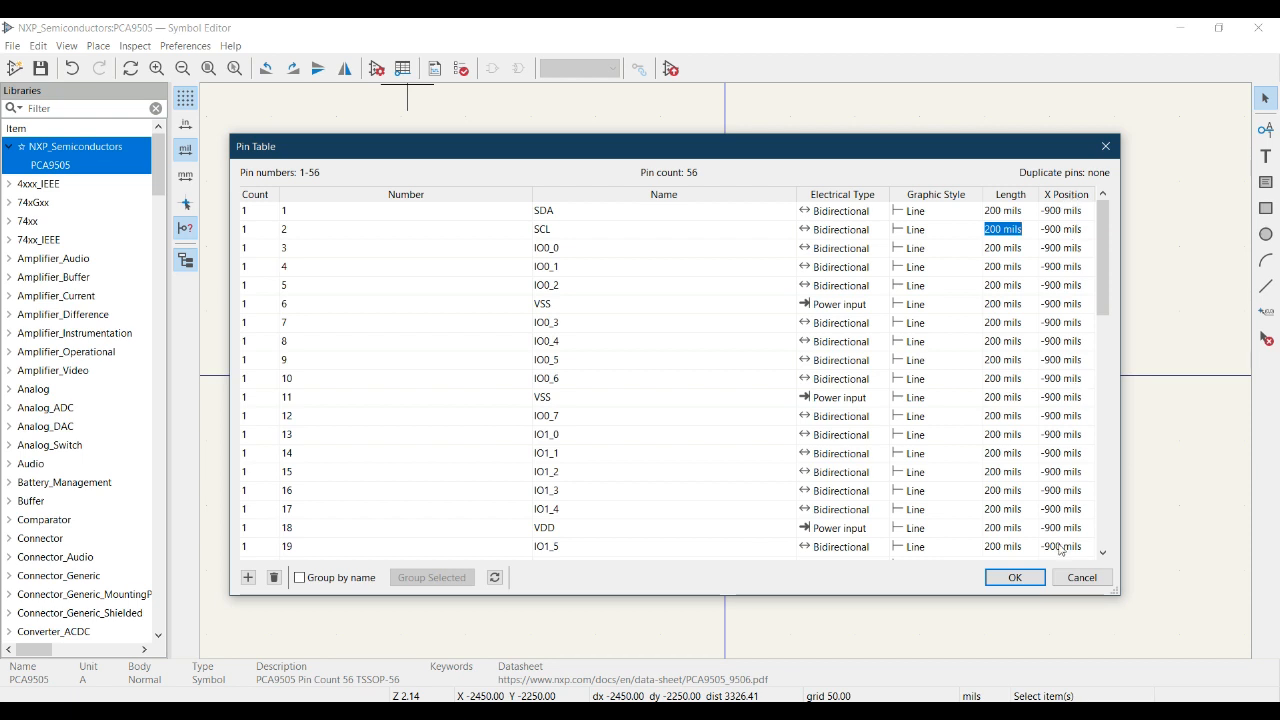
Enlarge the pin table and rename pin 1 from SDA to SDA_I2c.
drag(1117, 591, 1192, 604)
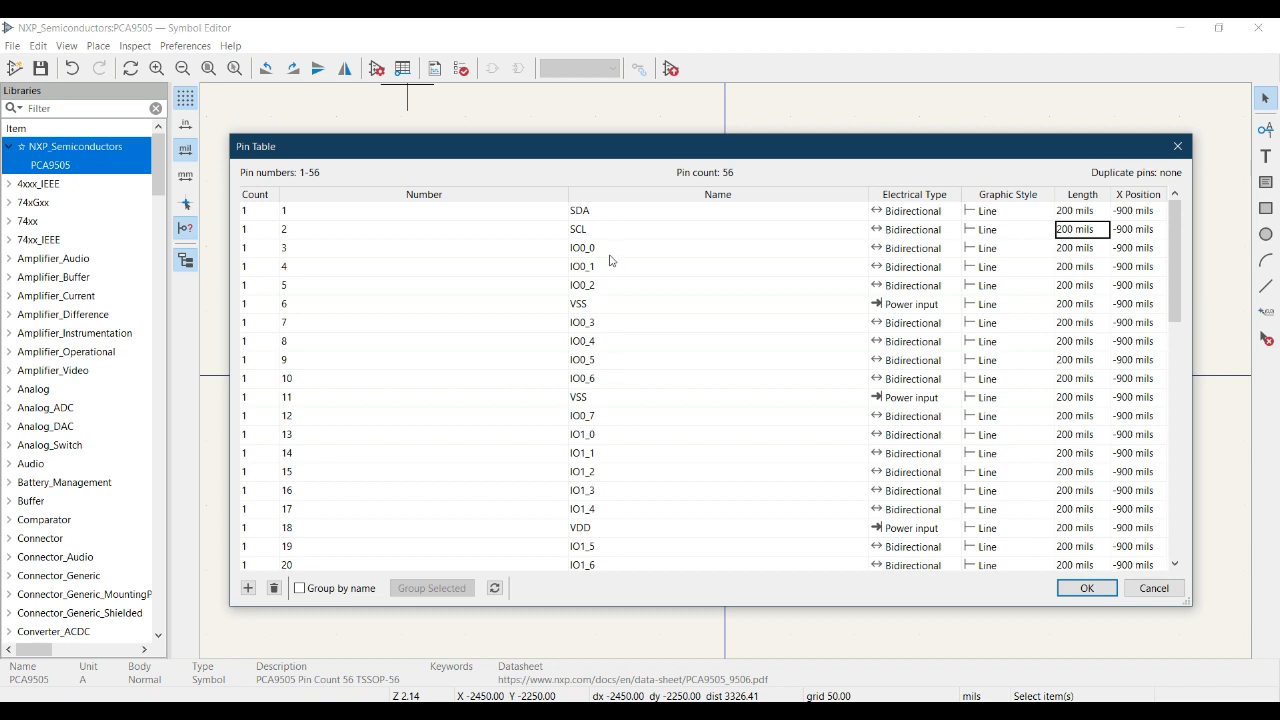
click(600, 215)
click(605, 215)
text(_I2c)
Apply the SDA_I2c rename, recentre the symbol, and review its properties without changes.
click(1072, 592)
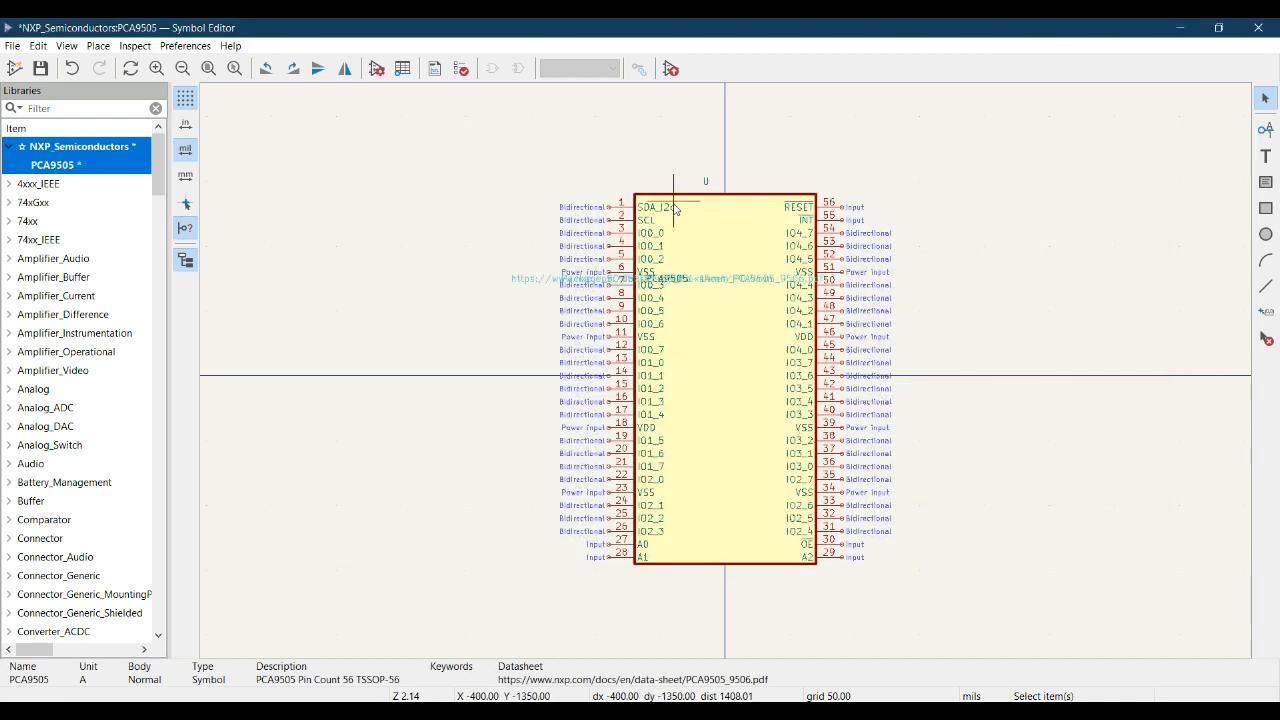
scroll(720, 380, up, 8)
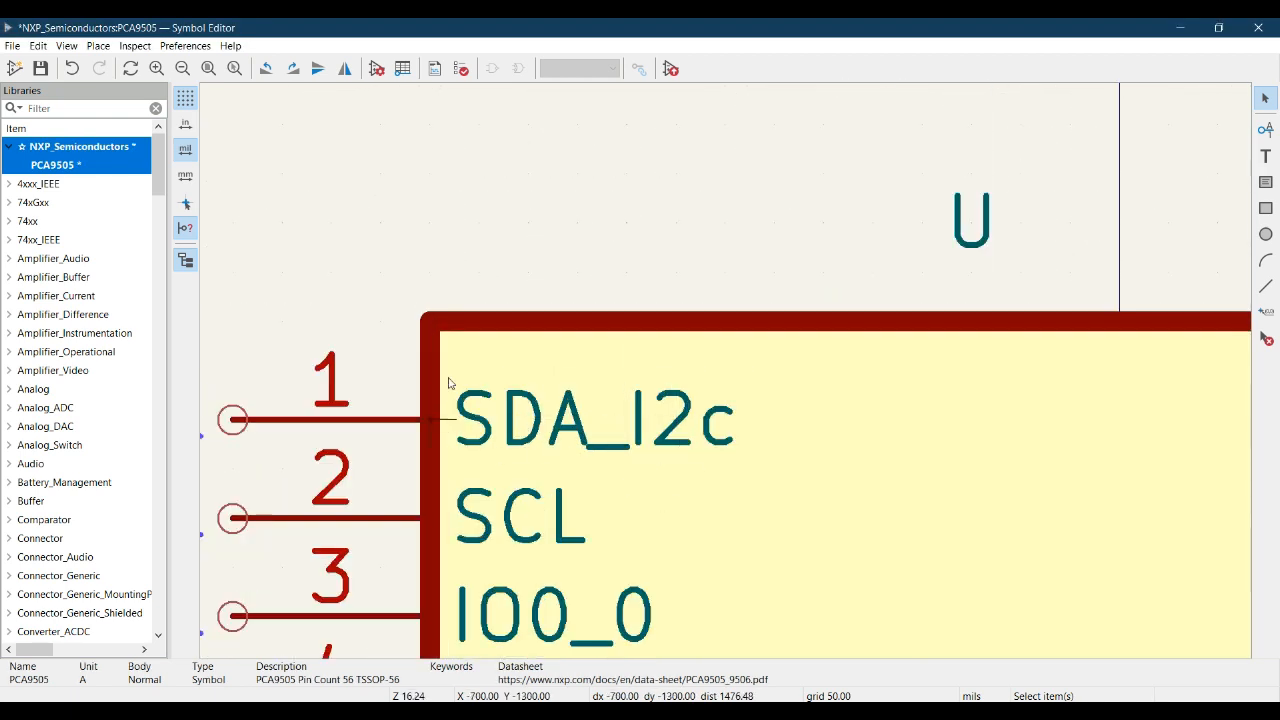
scroll(825, 385, down, 8)
middle_drag(771, 348, 745, 273)
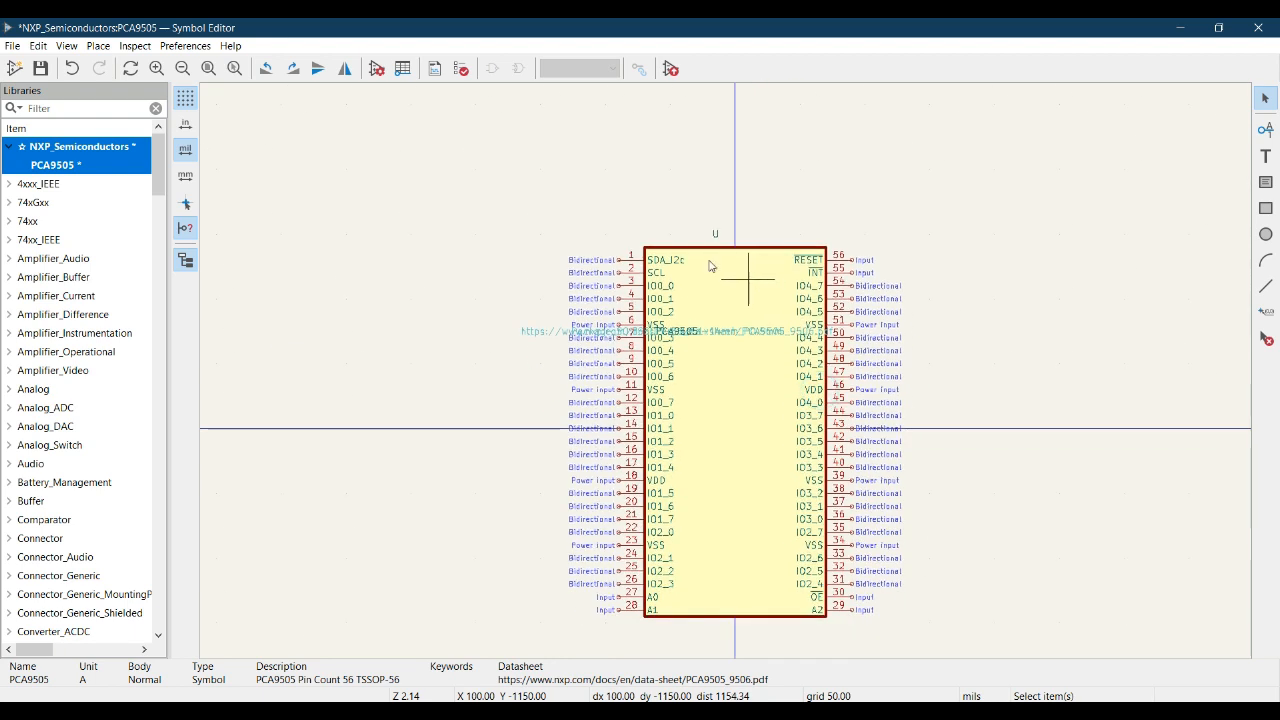
click(377, 69)
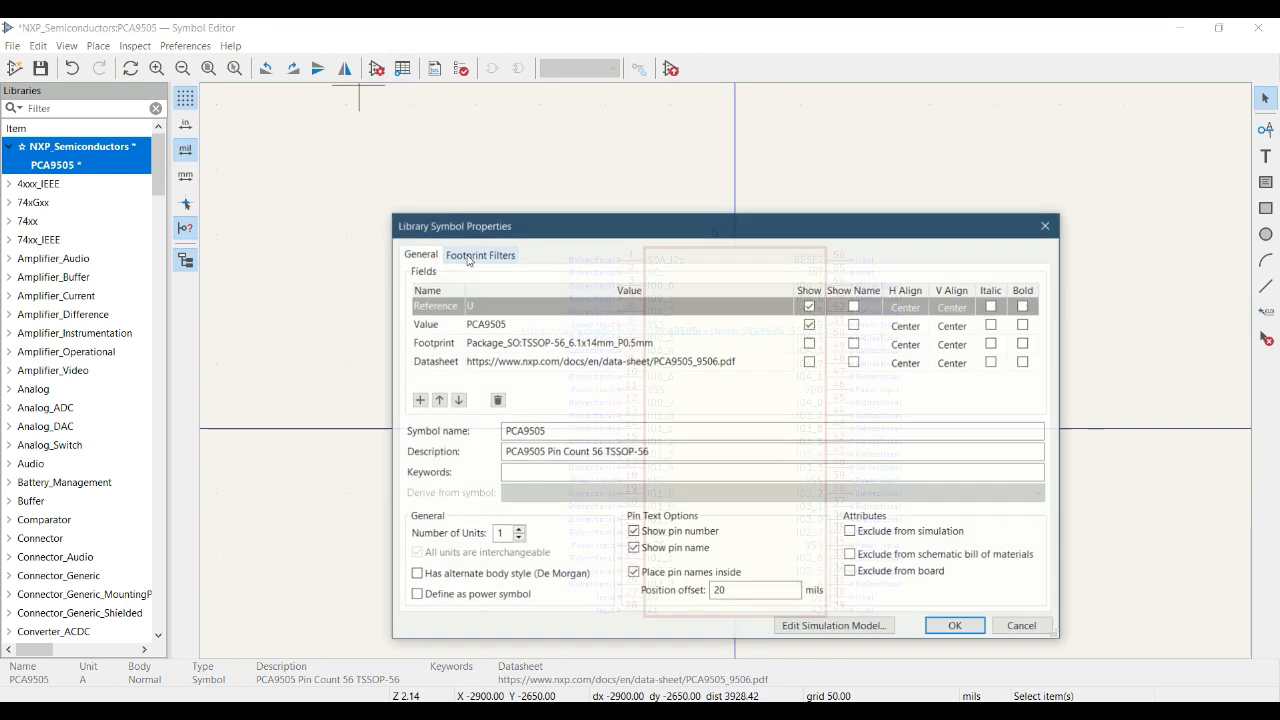
click(1046, 226)
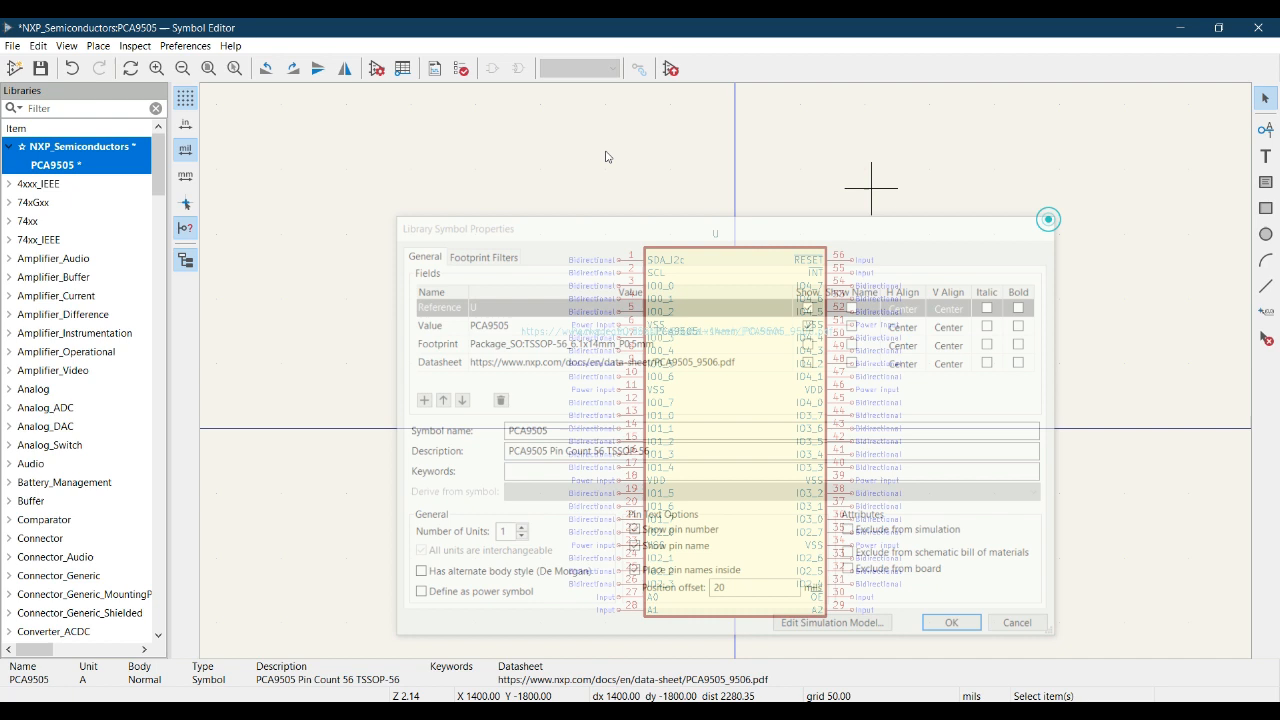
Rename pin 1 back to SDA, save PCA9505, and bring the project manager forward.
click(402, 67)
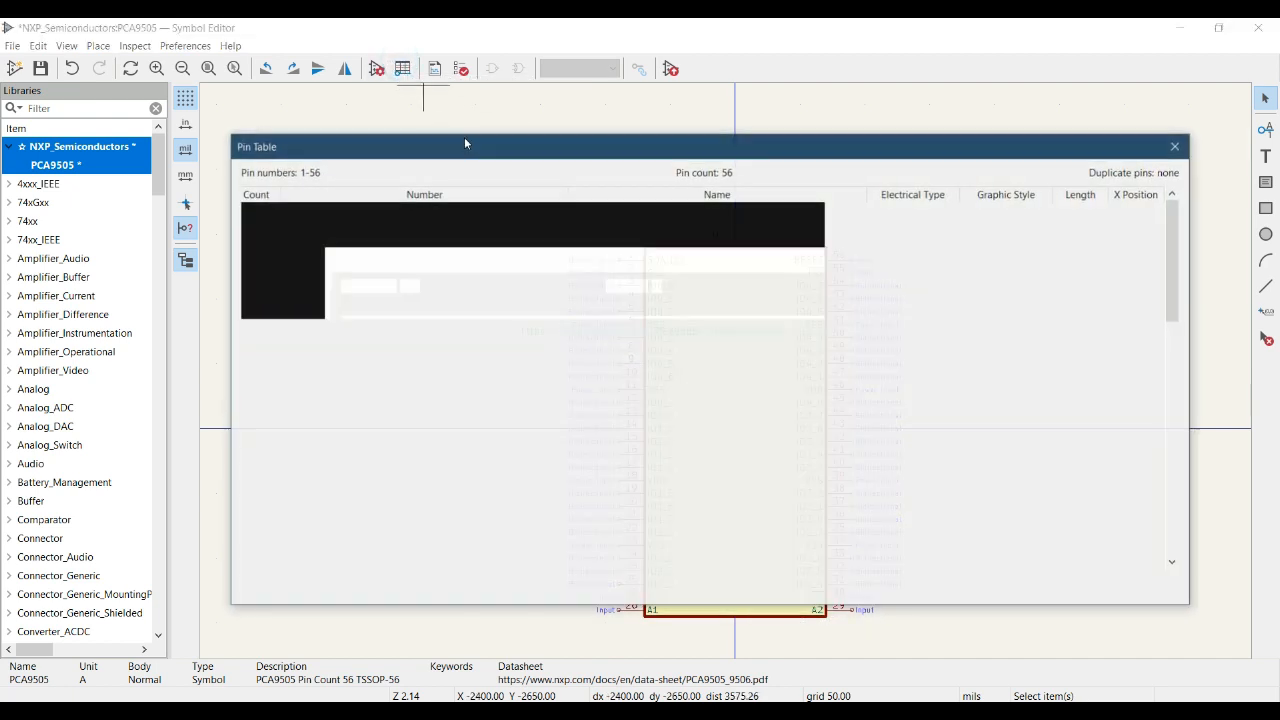
double_click(623, 209)
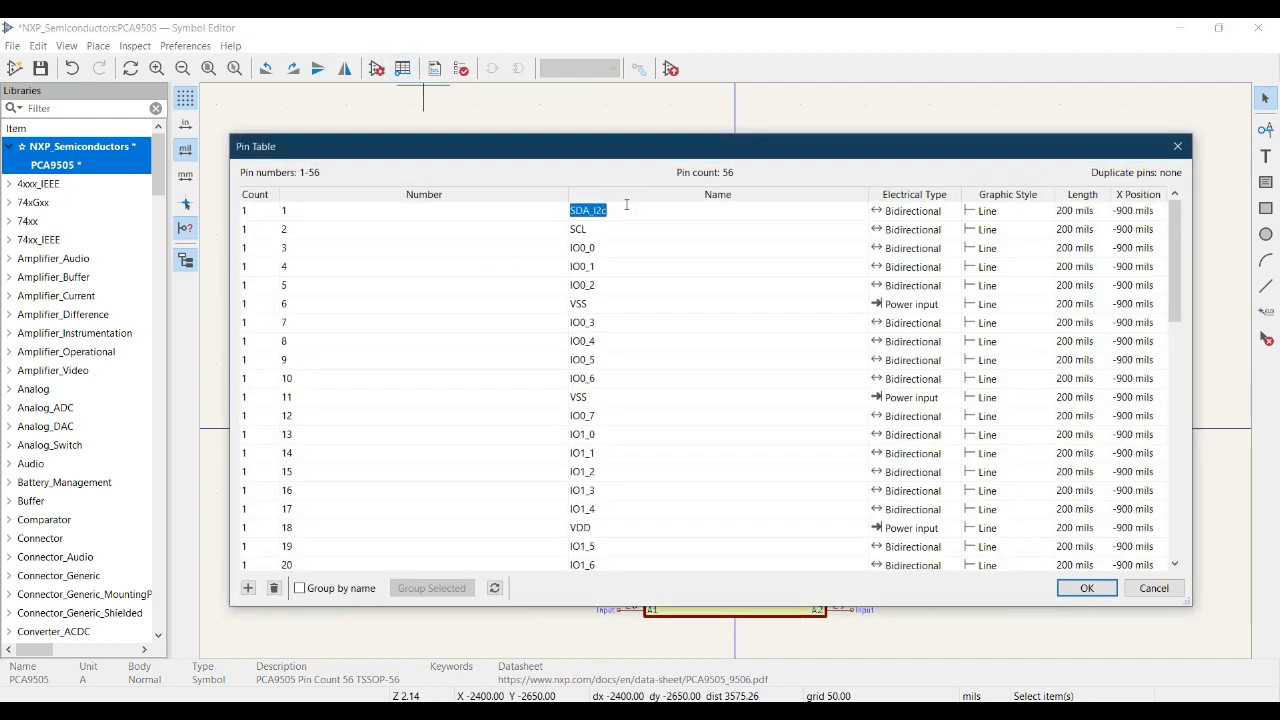
key(End)
key(BackSpace)
key(BackSpace)
key(BackSpace)
key(BackSpace)
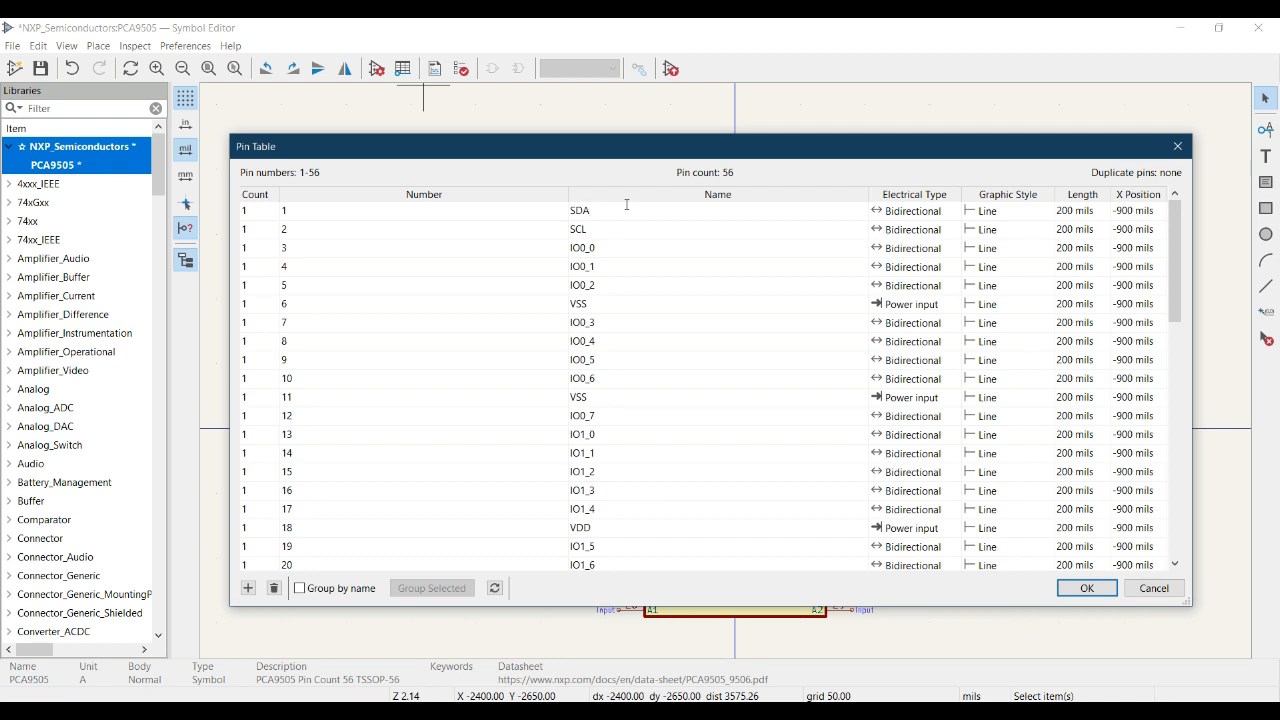
click(1075, 589)
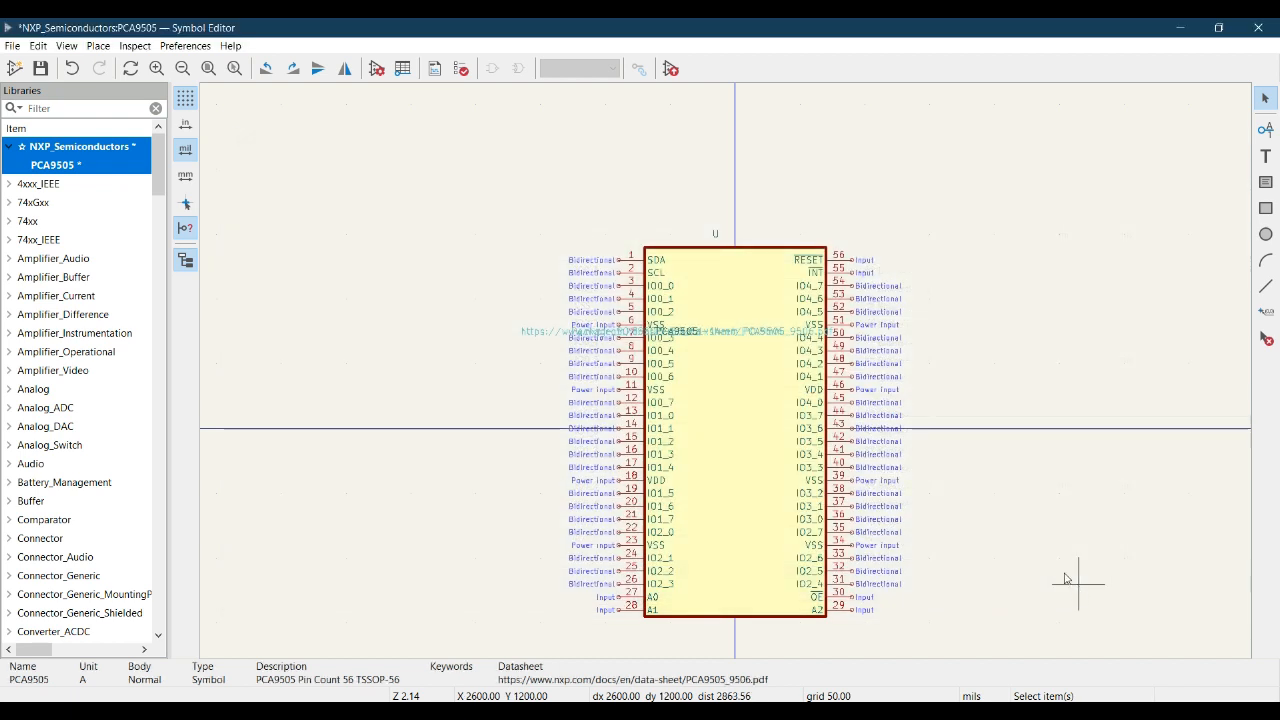
click(41, 68)
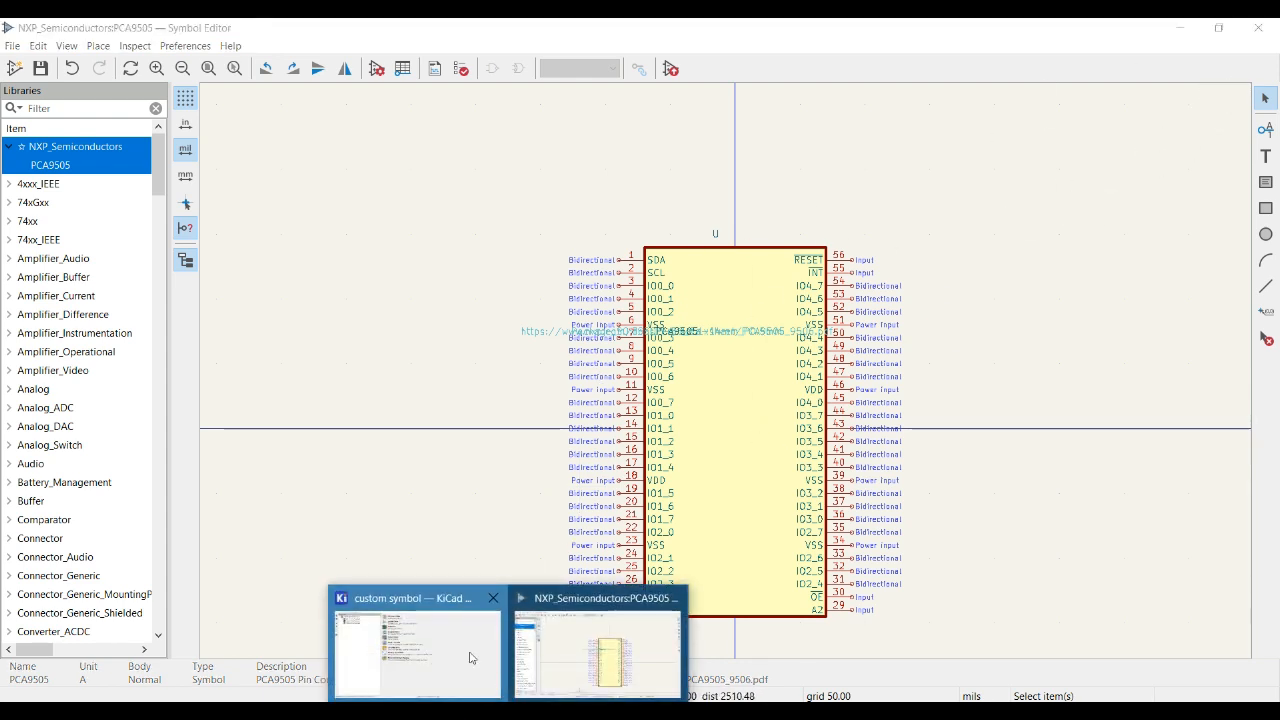
click(432, 636)
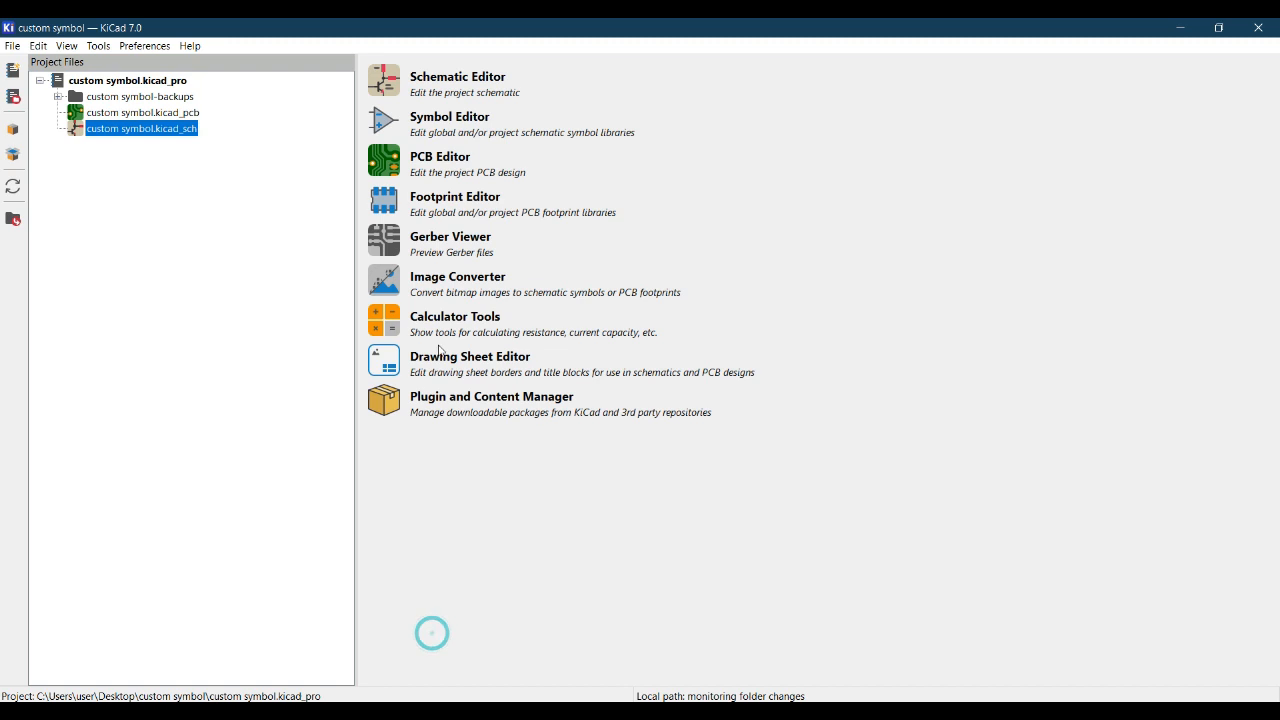
Open custom symbol.kicad_sch, search 'pca' in Add Symbol, select PCA9505, then cancel.
double_click(157, 129)
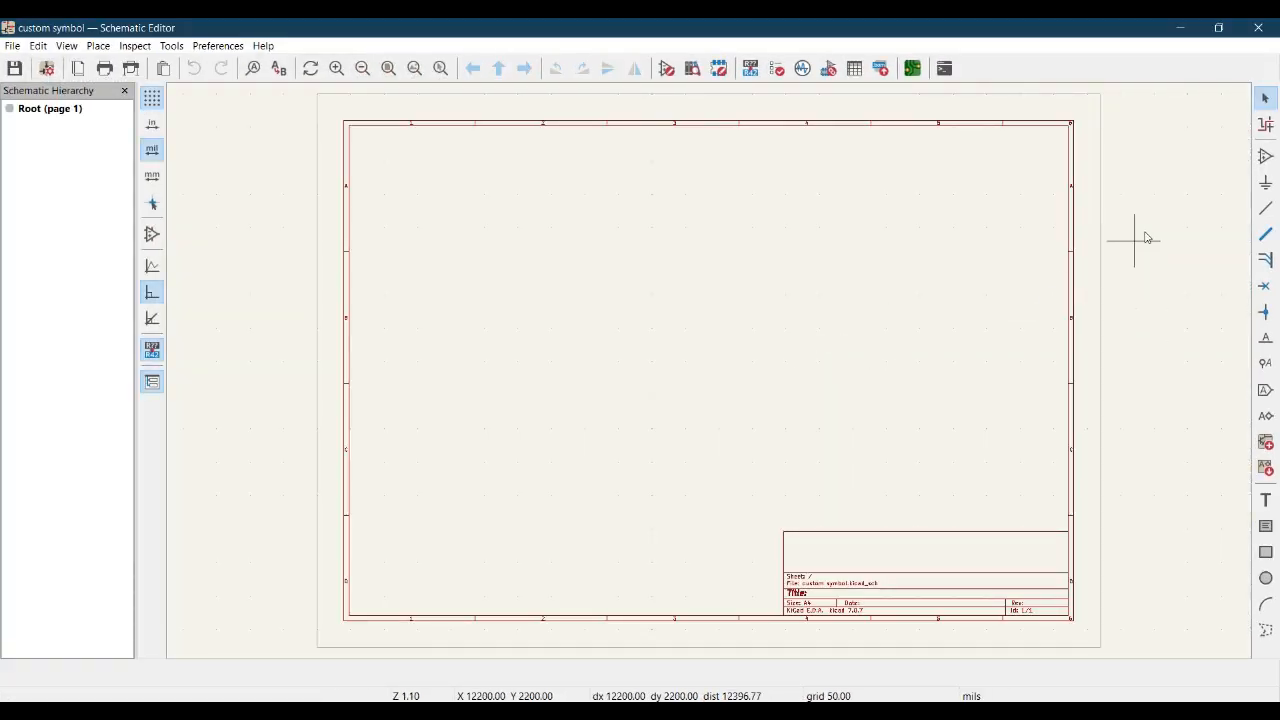
click(1266, 156)
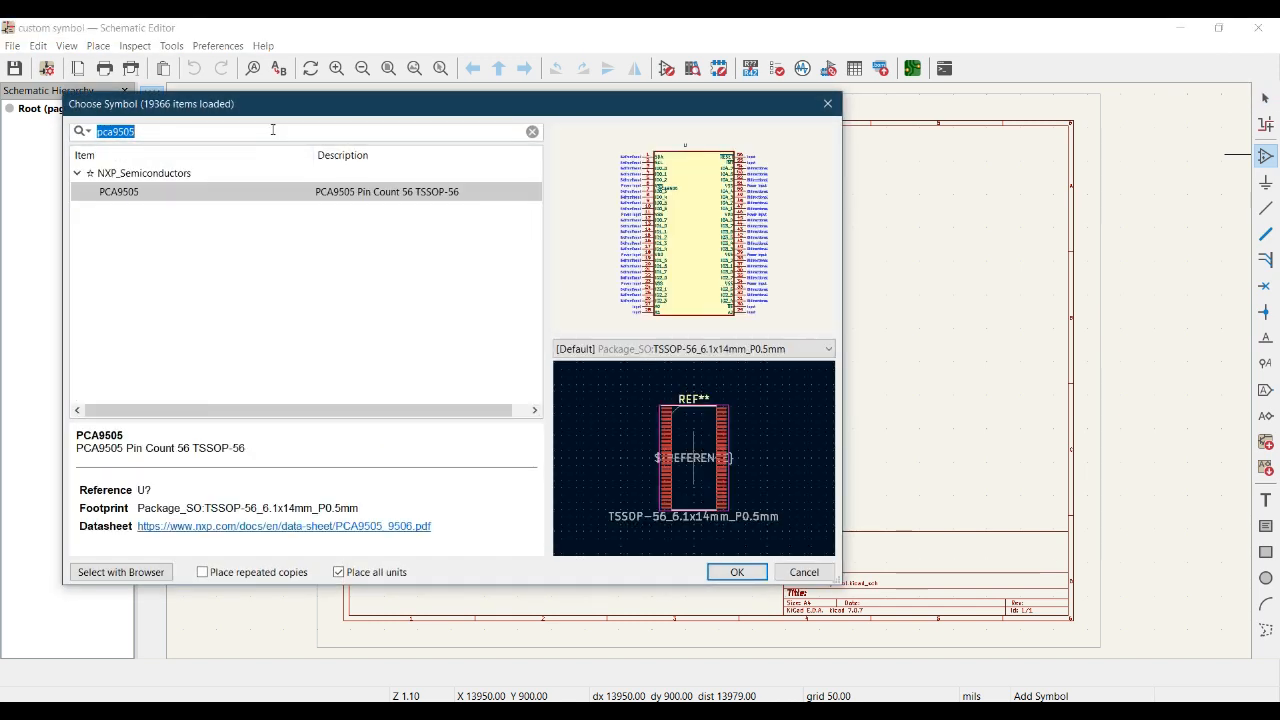
text(pca)
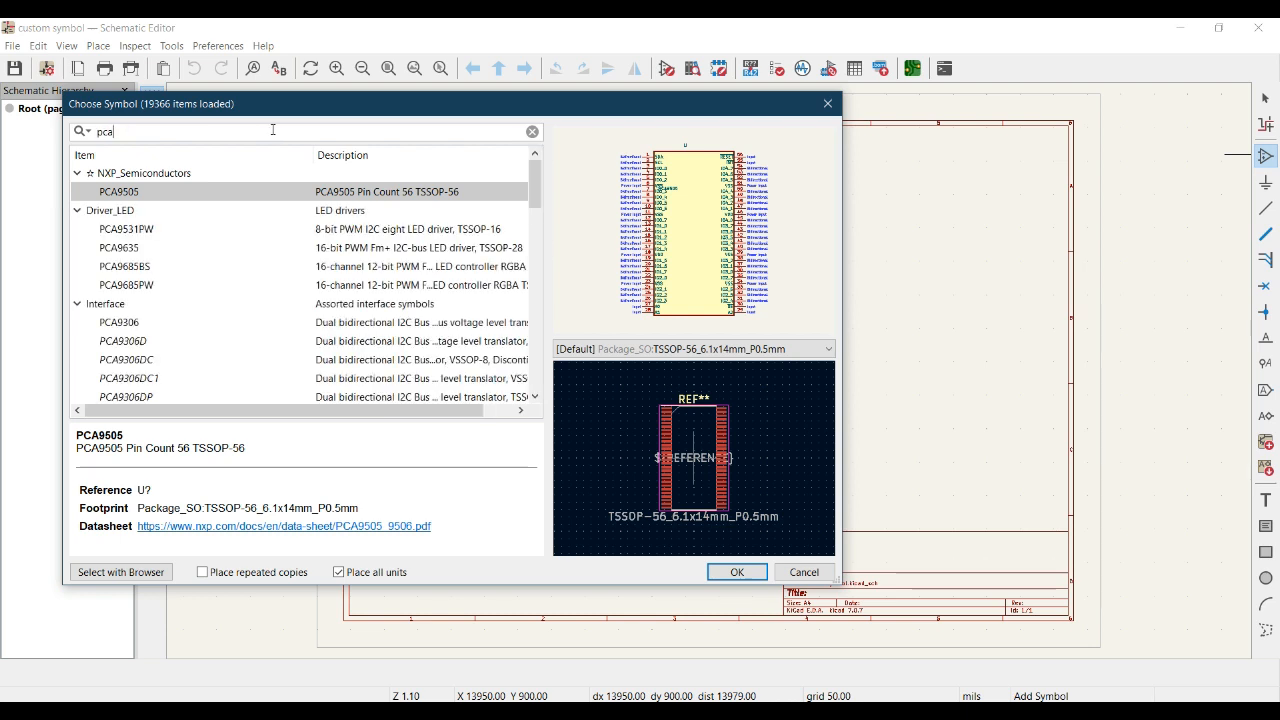
click(166, 196)
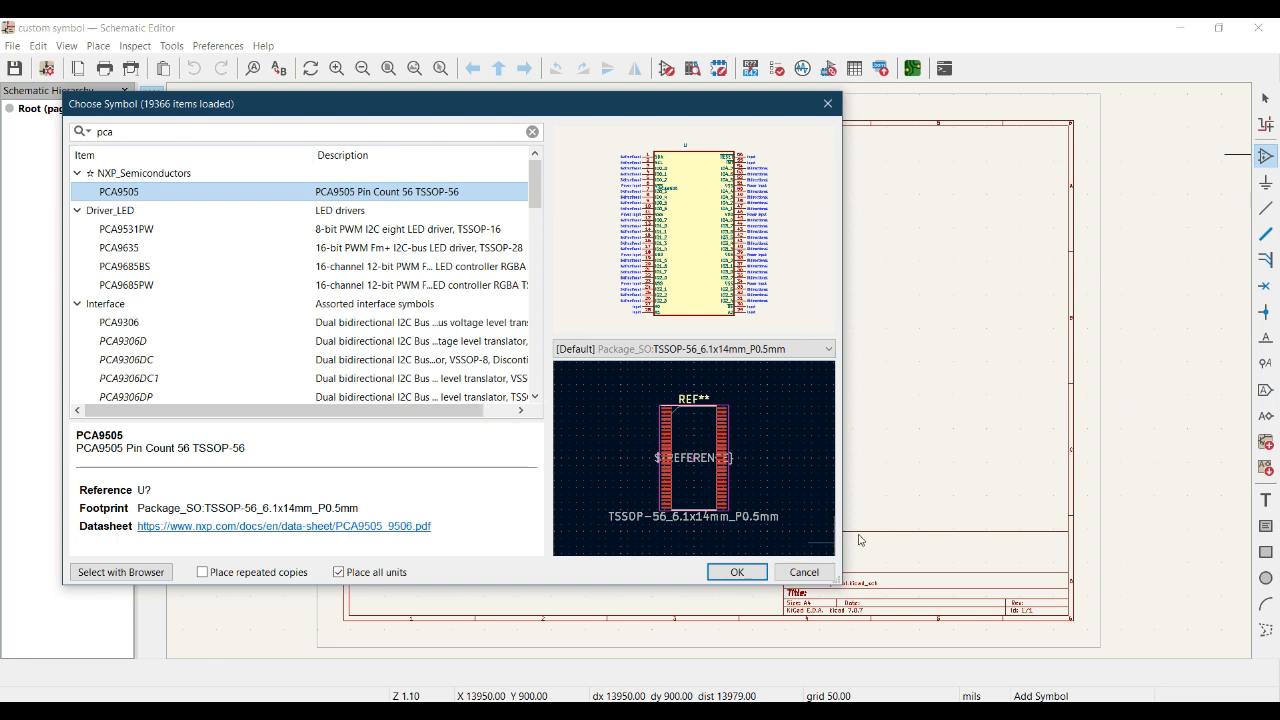
click(804, 571)
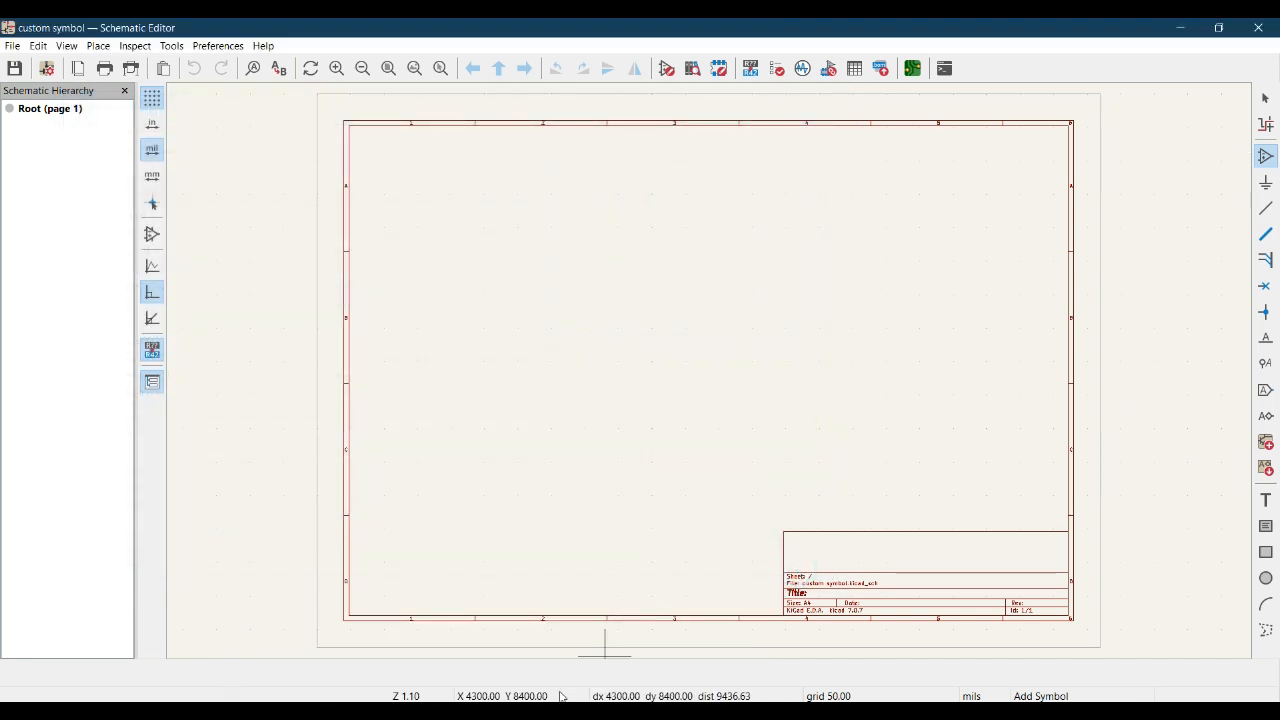
Edit the footprint field in PCA9505's Symbol Properties and confirm the change.
click(524, 668)
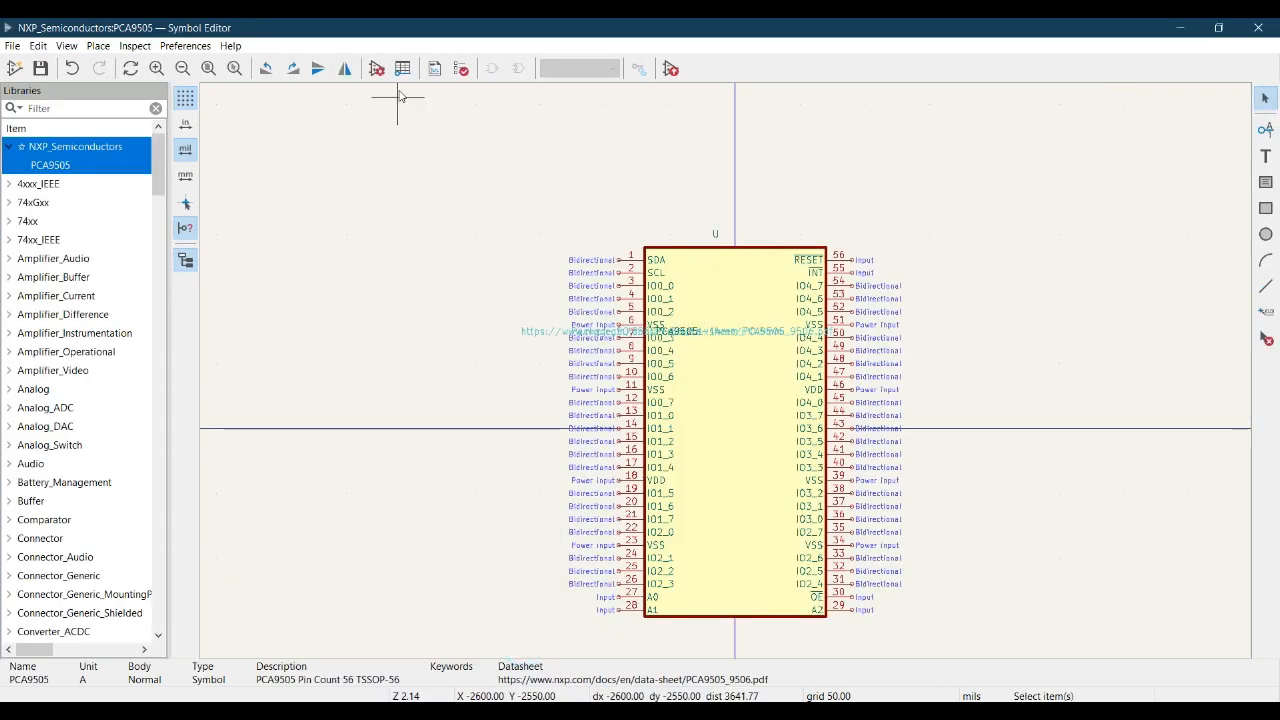
click(375, 69)
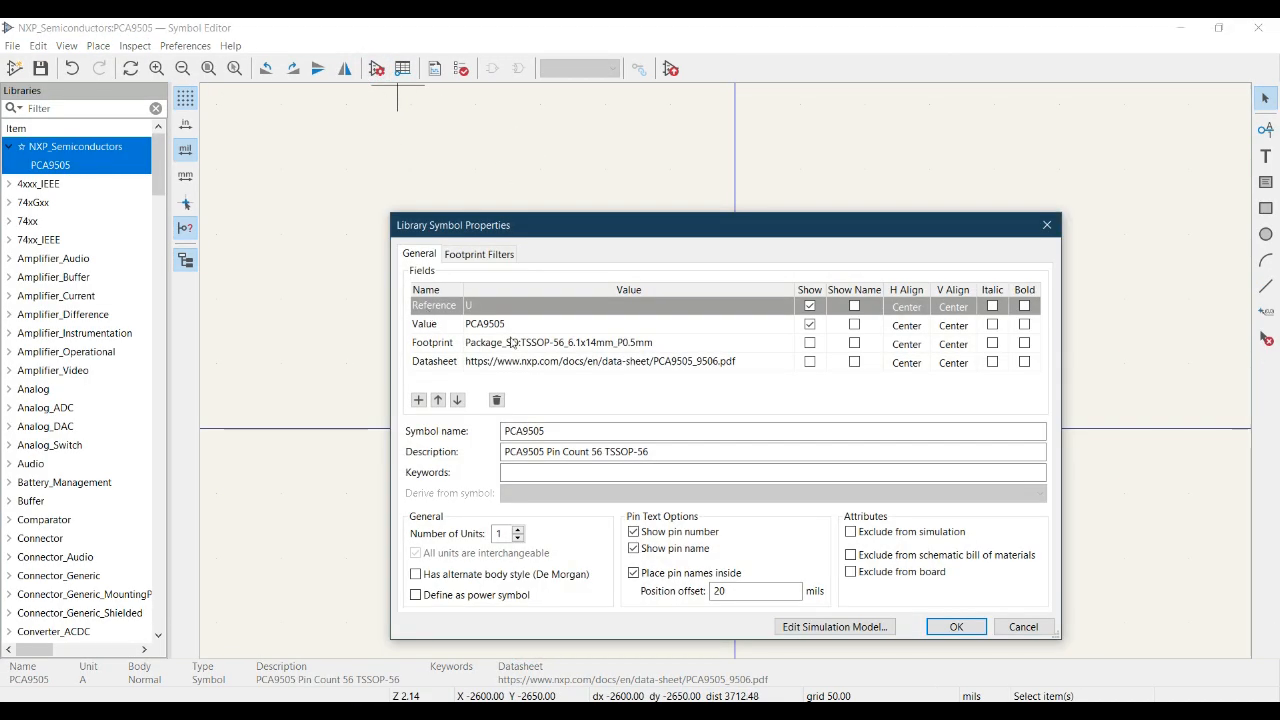
click(663, 343)
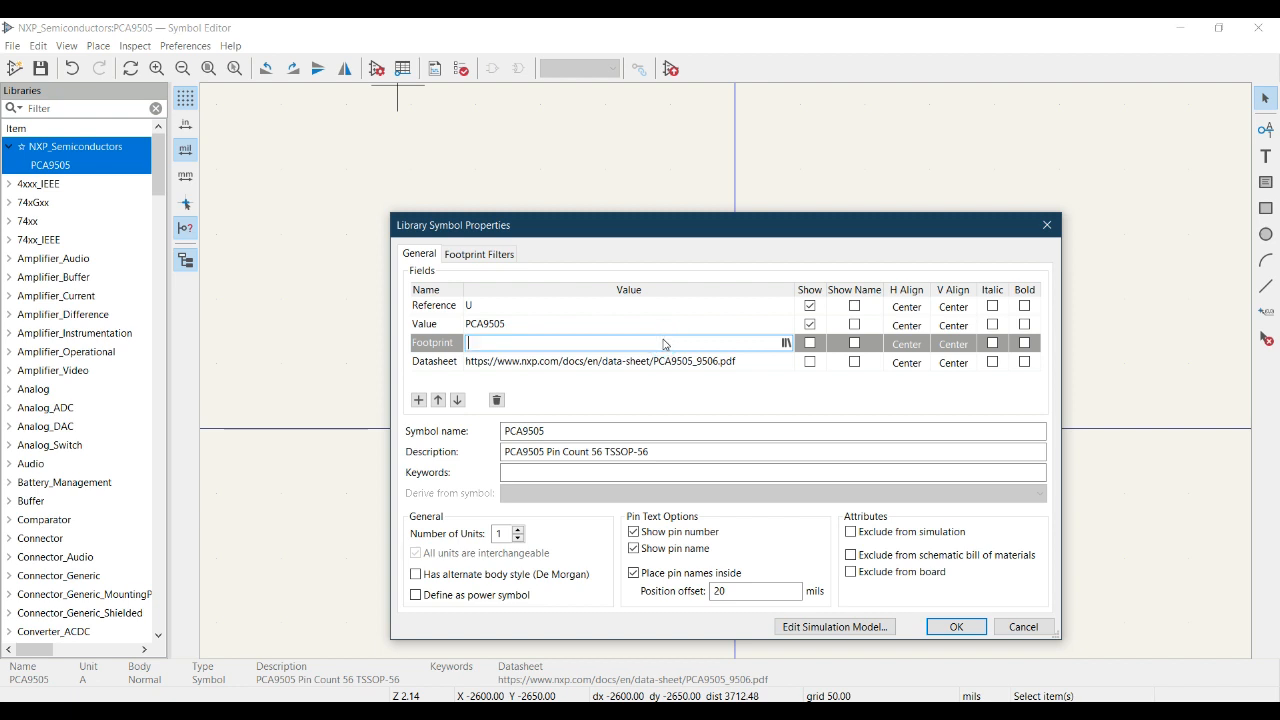
click(980, 627)
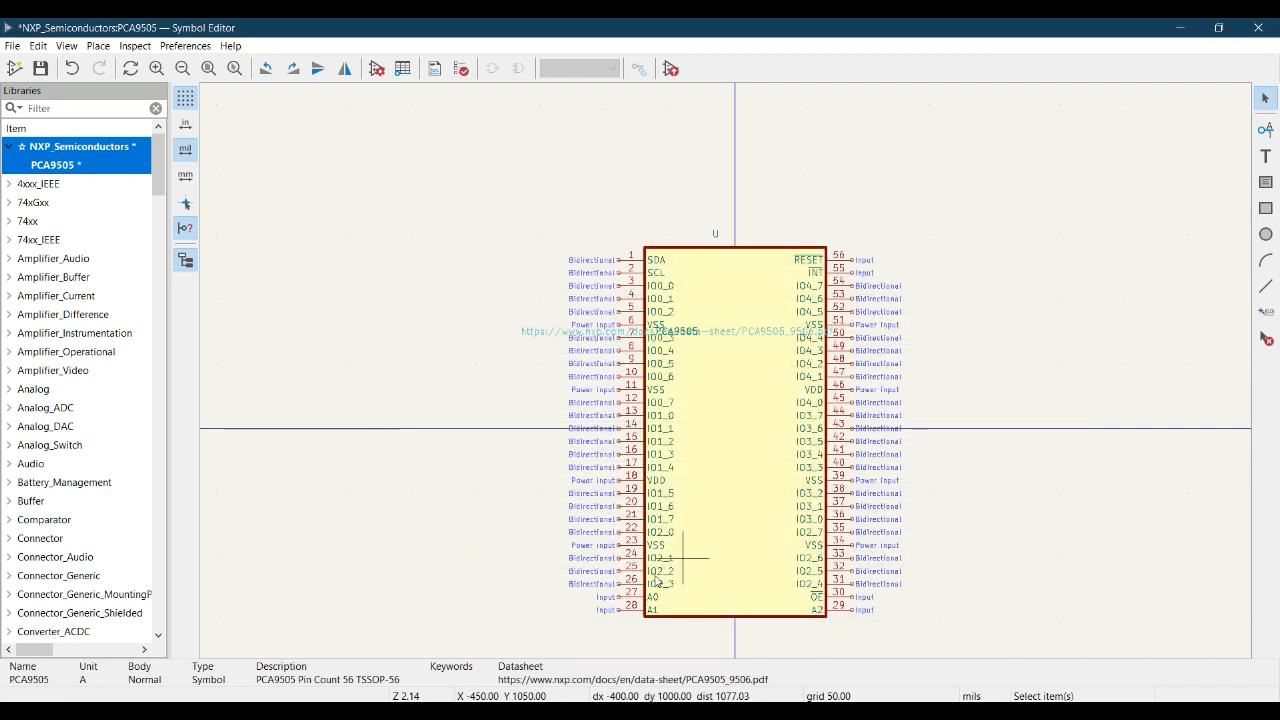
In the schematic's Add Symbol chooser, preview NXP_Semiconductors PCA9505 and its footprint, then cancel.
click(508, 713)
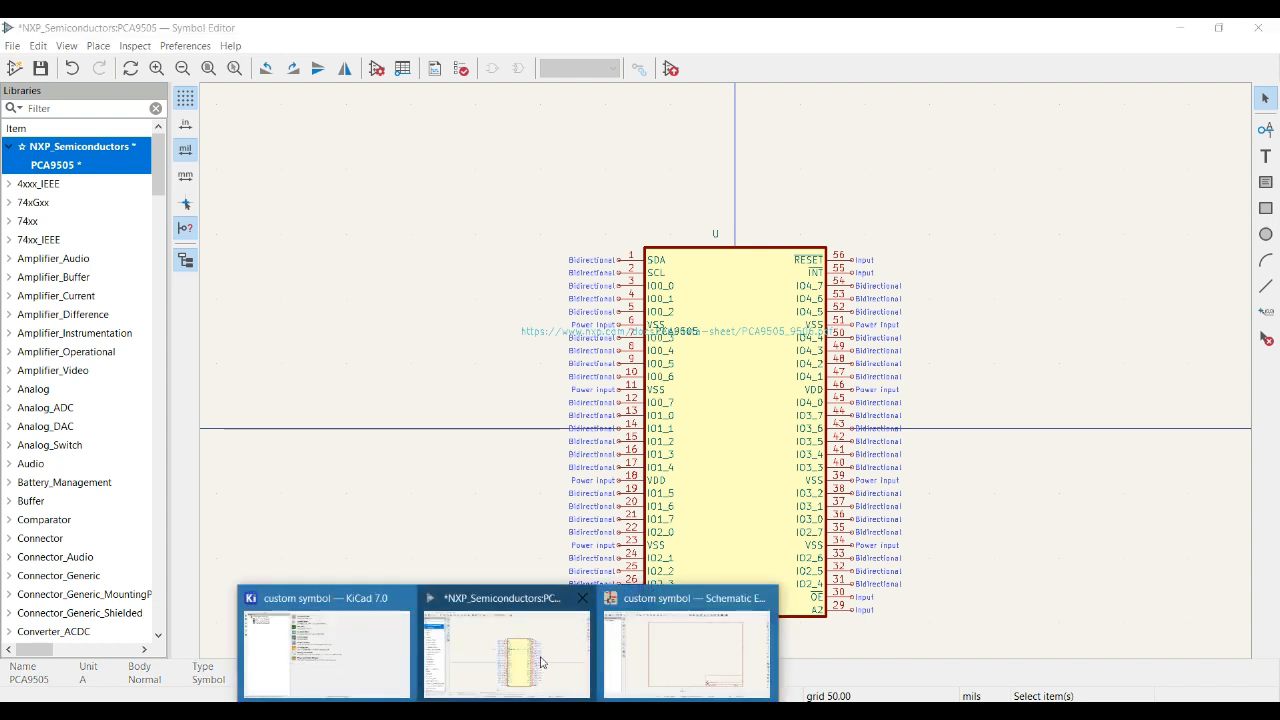
click(634, 640)
click(837, 259)
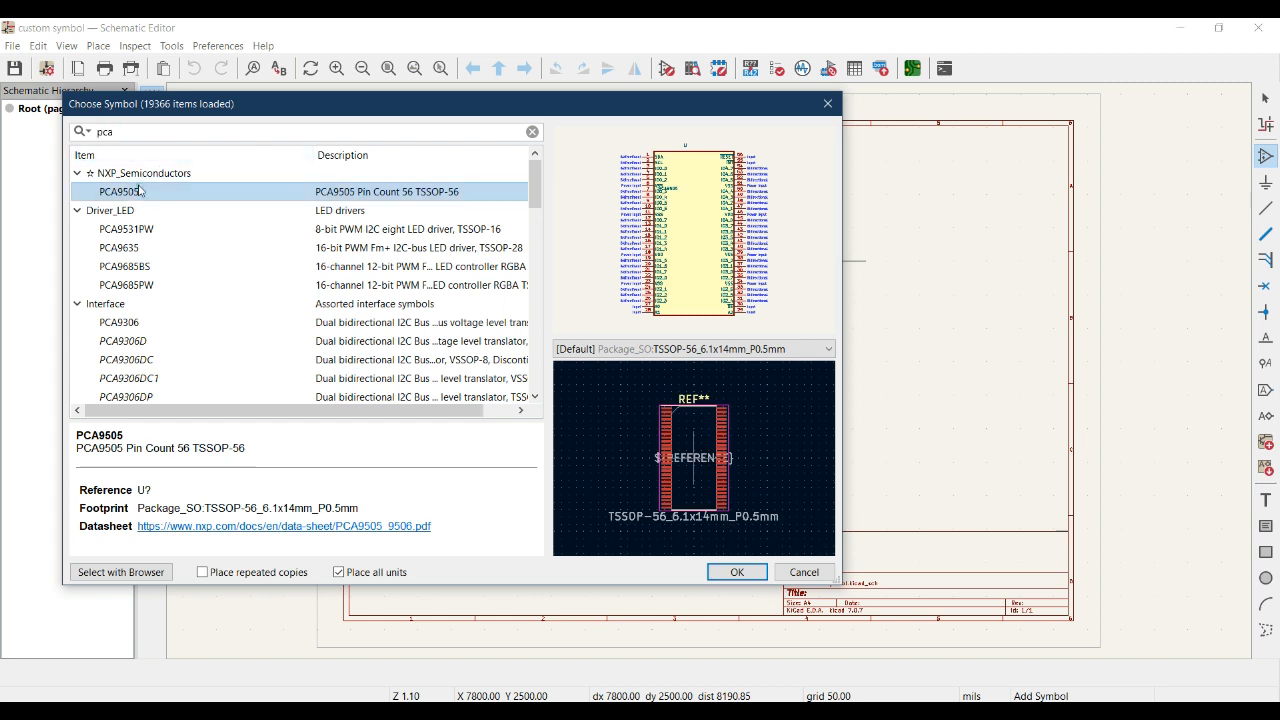
click(140, 173)
click(145, 192)
click(152, 173)
click(150, 192)
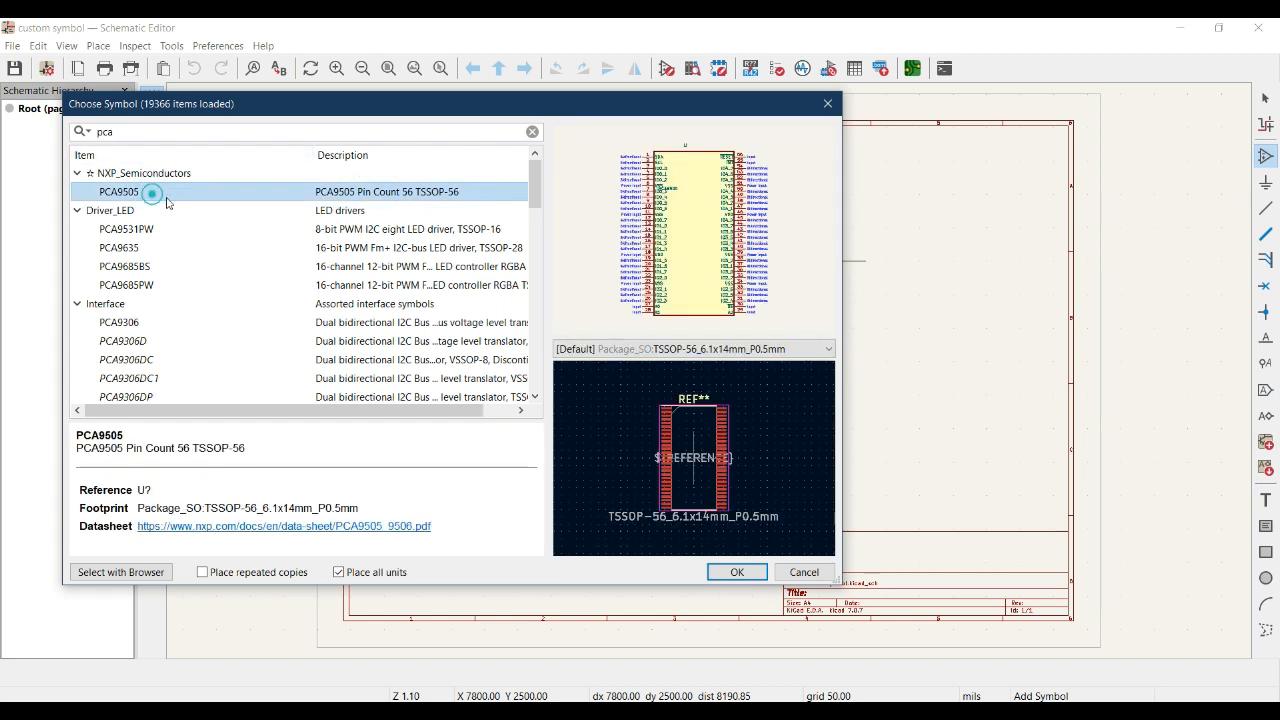
click(797, 572)
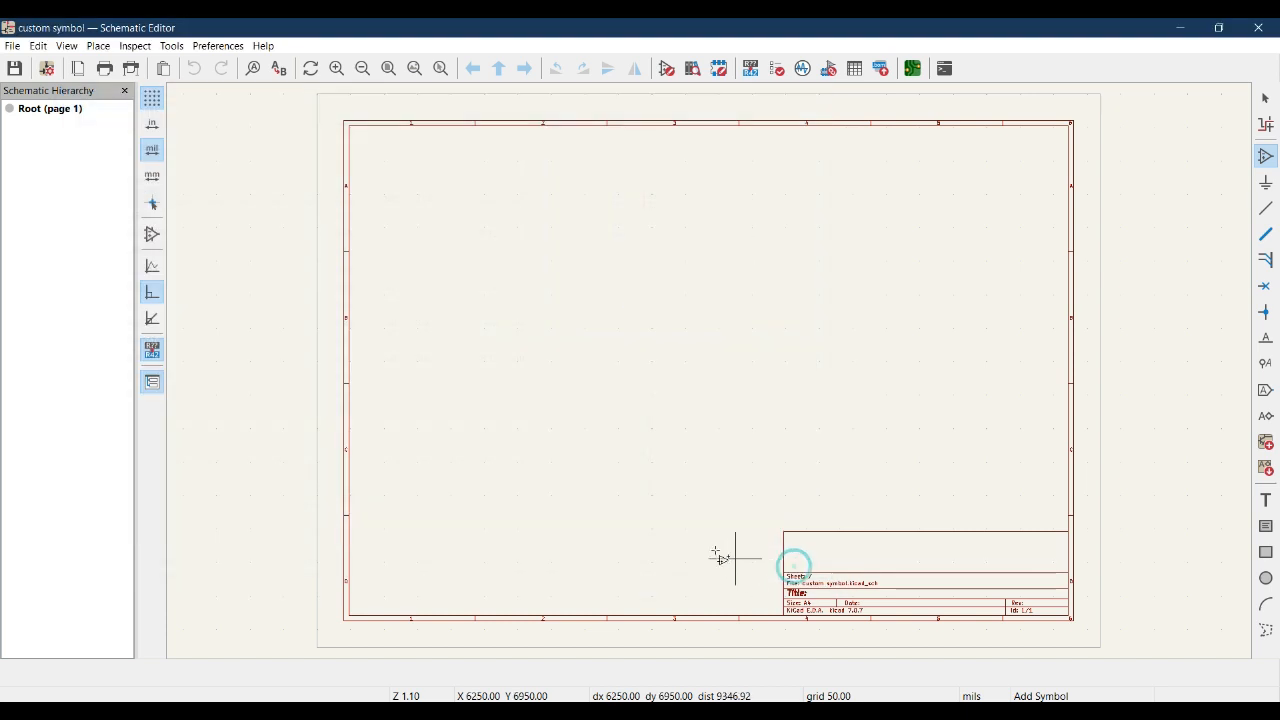
Save PCA9505 in Symbol Editor, then recheck its footprint in the schematic's chooser and cancel.
click(517, 652)
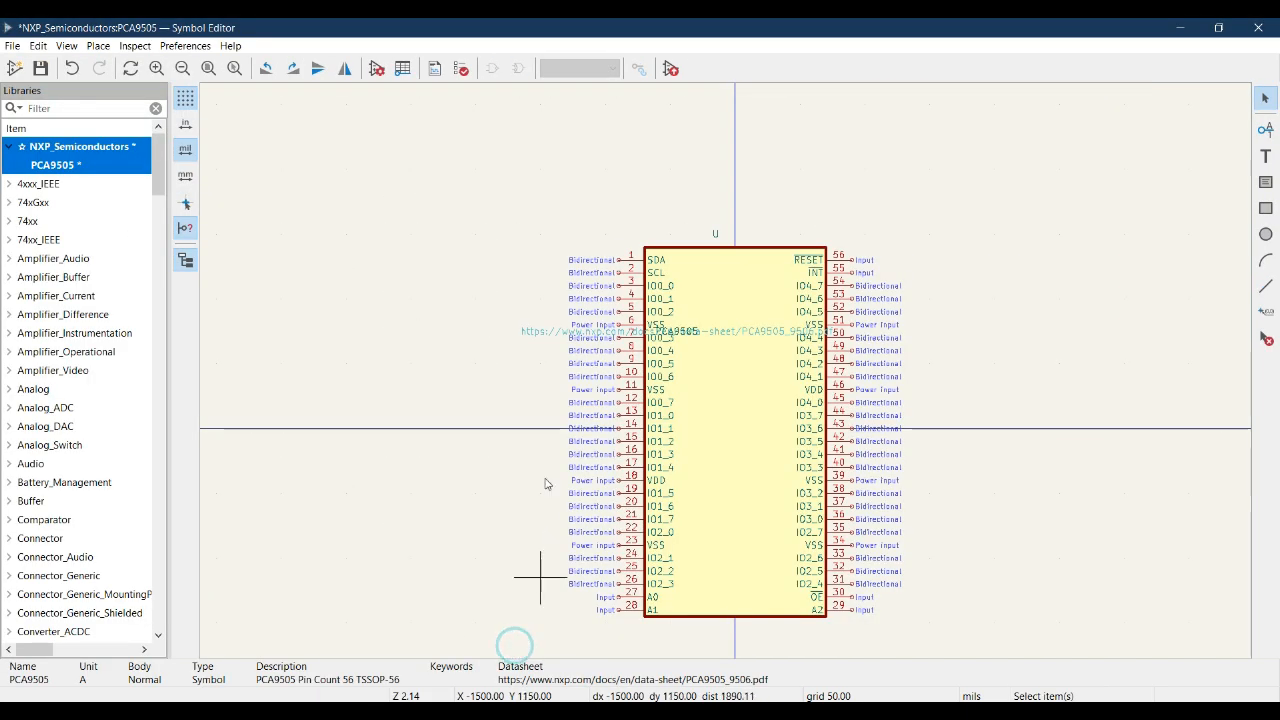
click(41, 69)
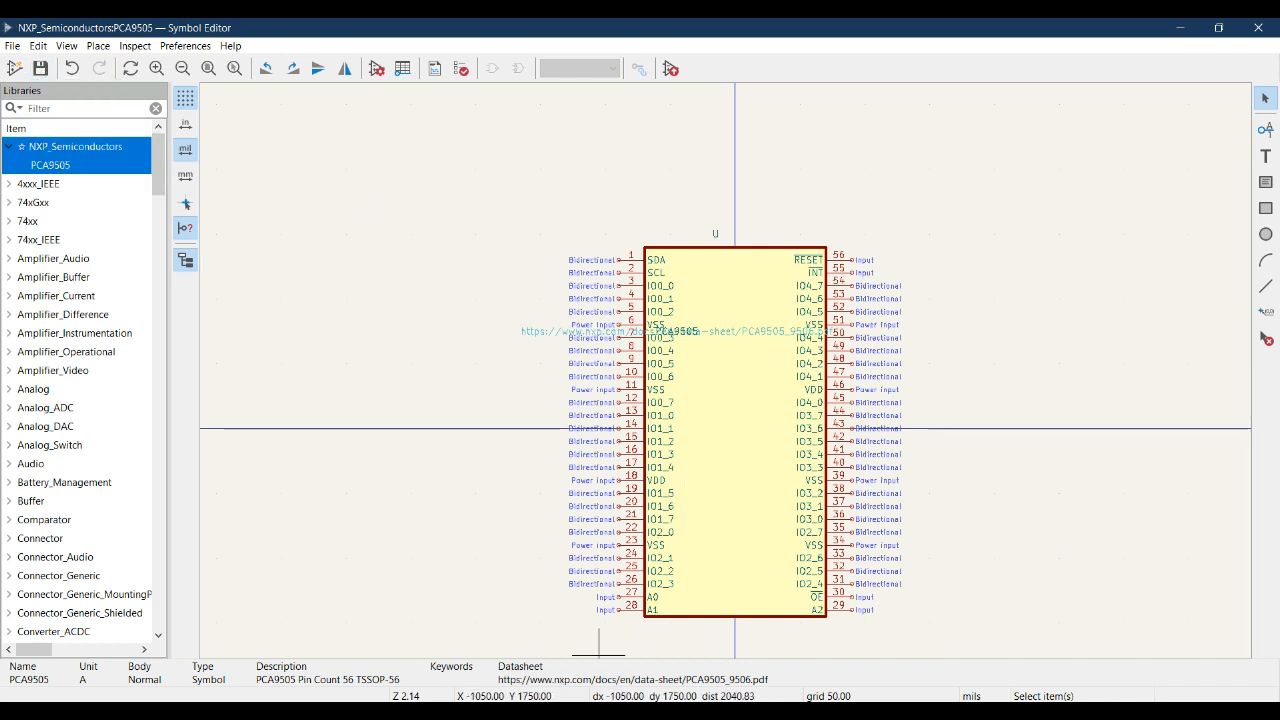
mouse_move(664, 700)
click(664, 640)
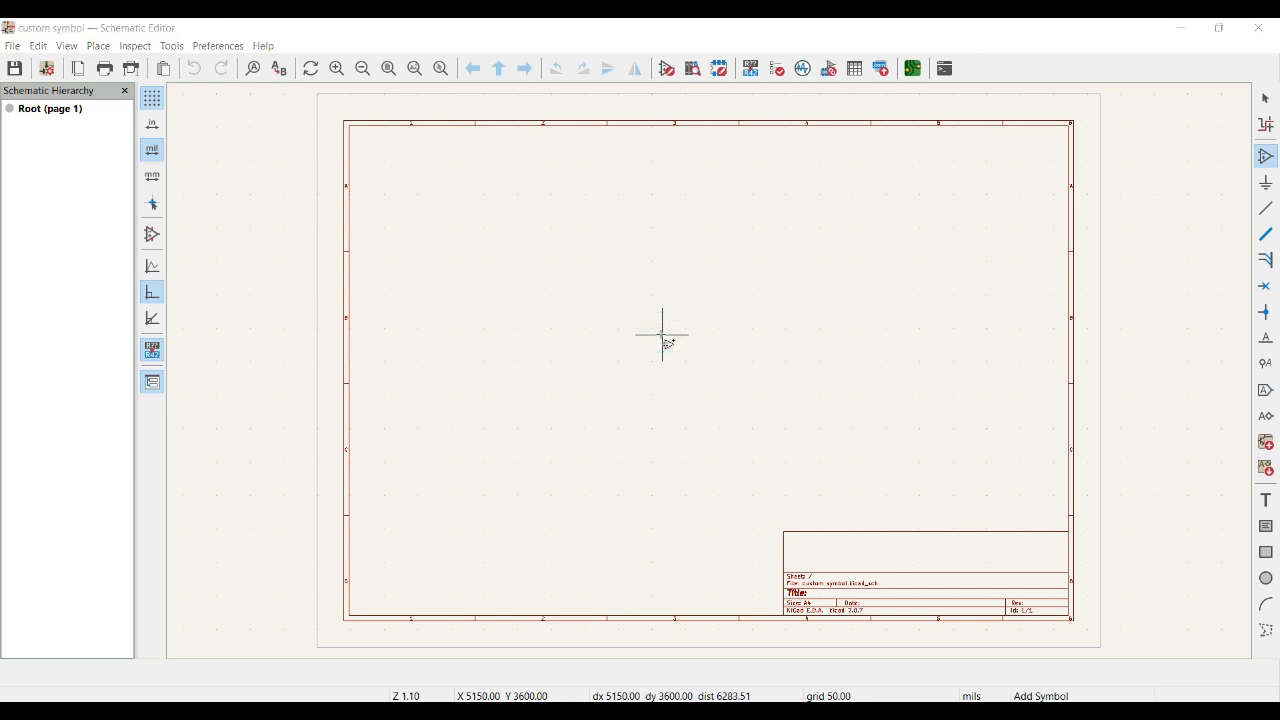
click(172, 191)
click(171, 173)
click(171, 191)
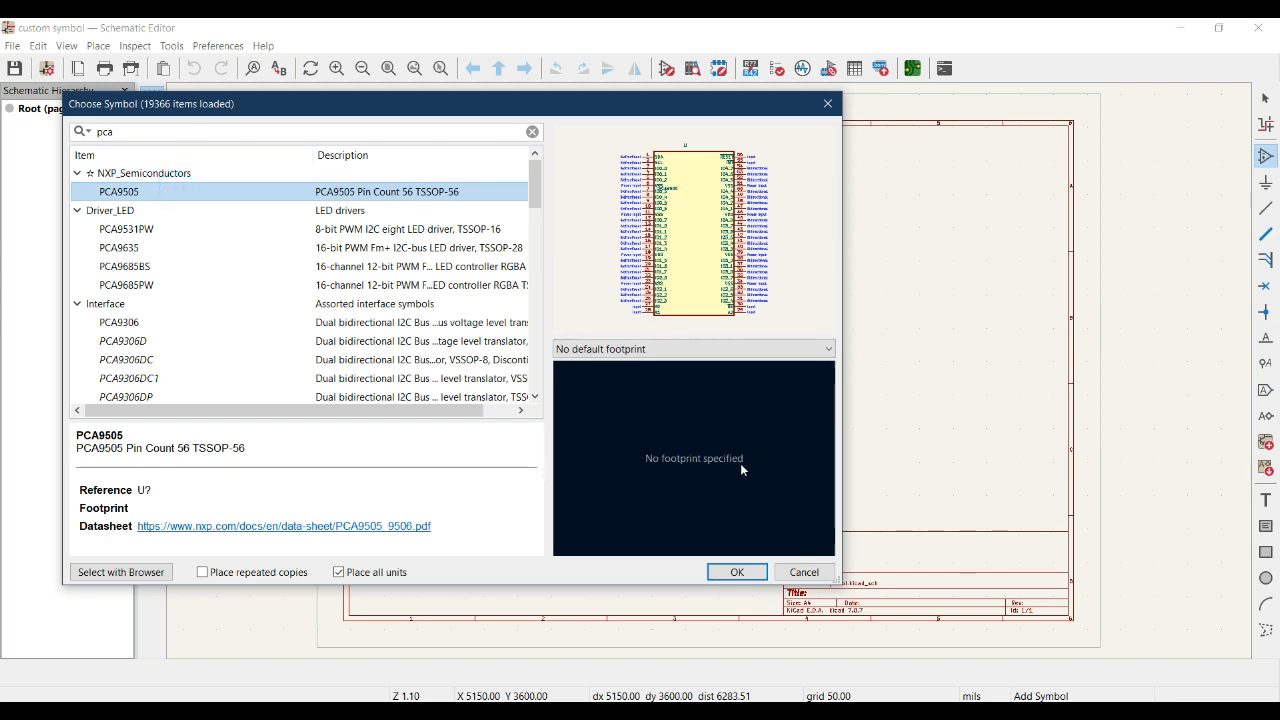
click(804, 572)
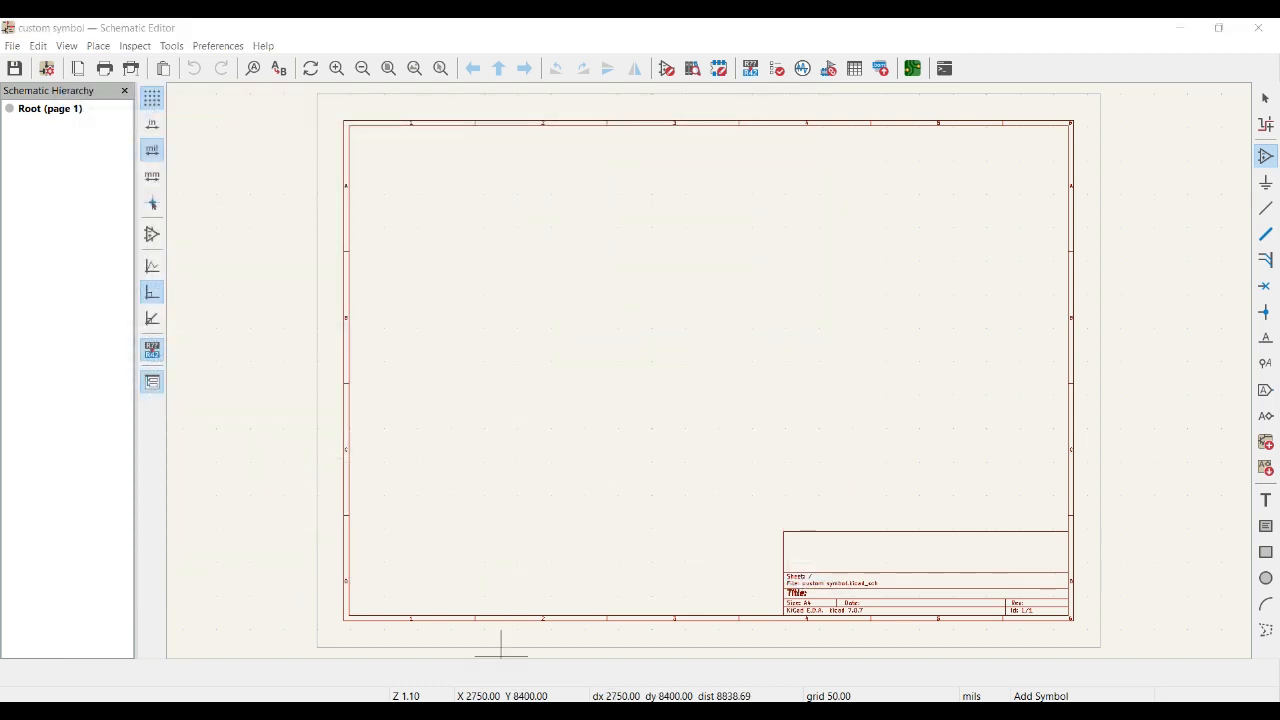
Assign the Package_SO:TSSOP-56_6.1x14mm_P0.5mm footprint in PCA9505's Symbol Properties.
click(531, 630)
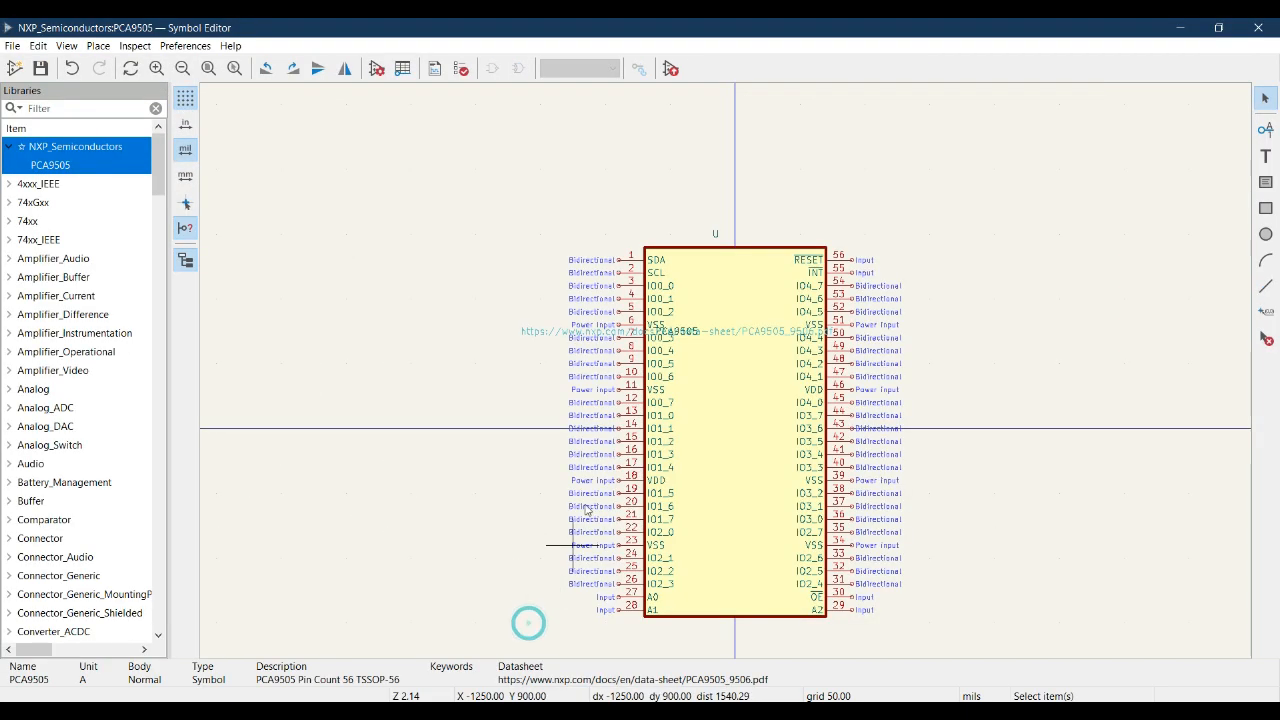
click(379, 68)
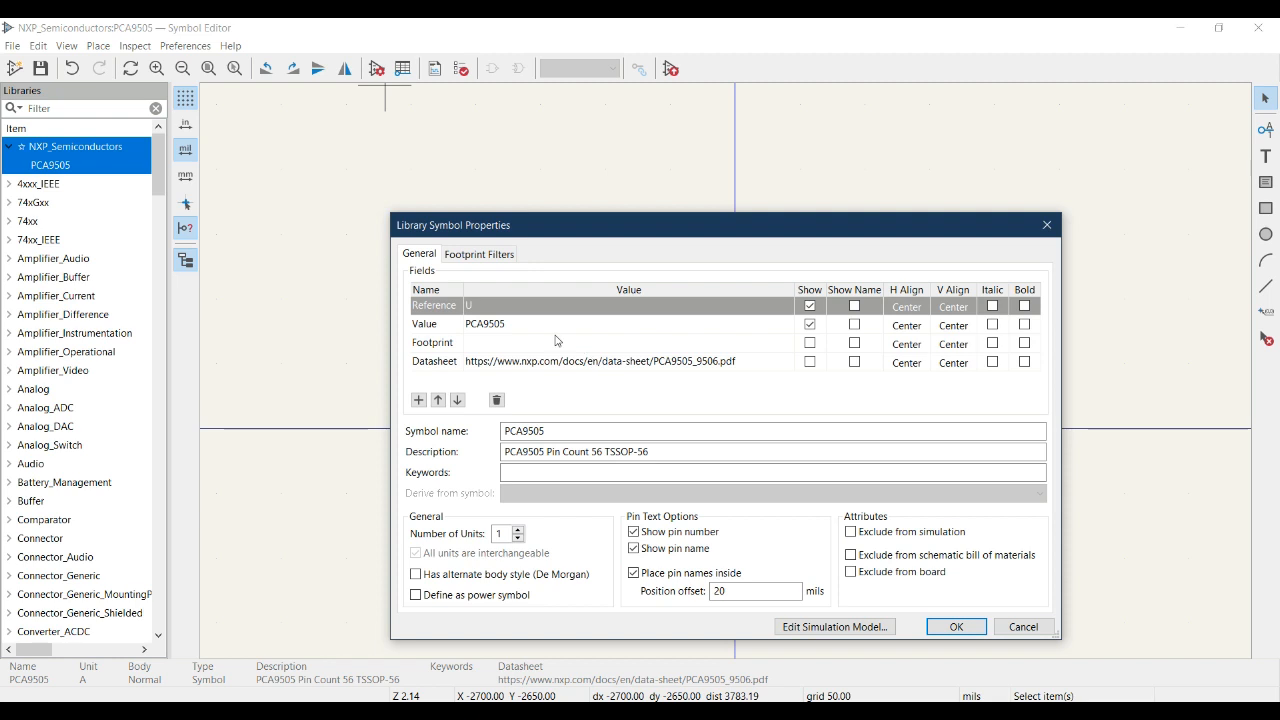
click(590, 343)
click(785, 345)
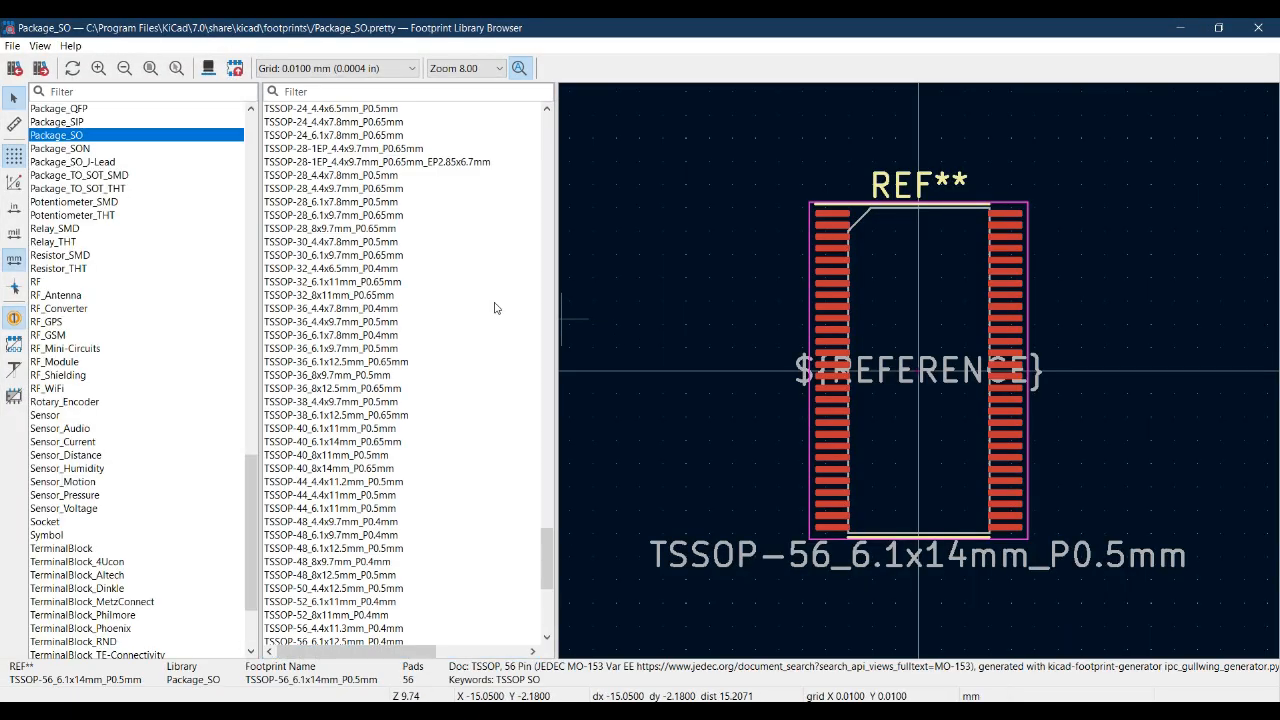
scroll(400, 463, down, 6)
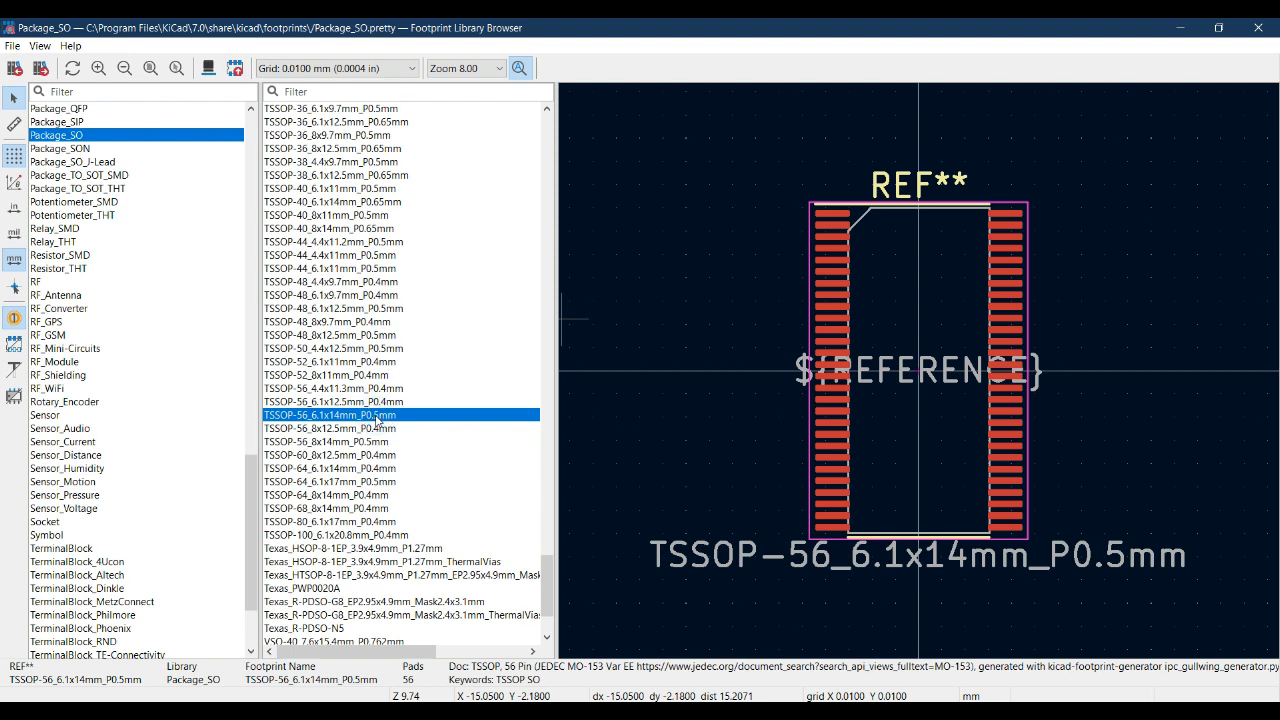
double_click(378, 420)
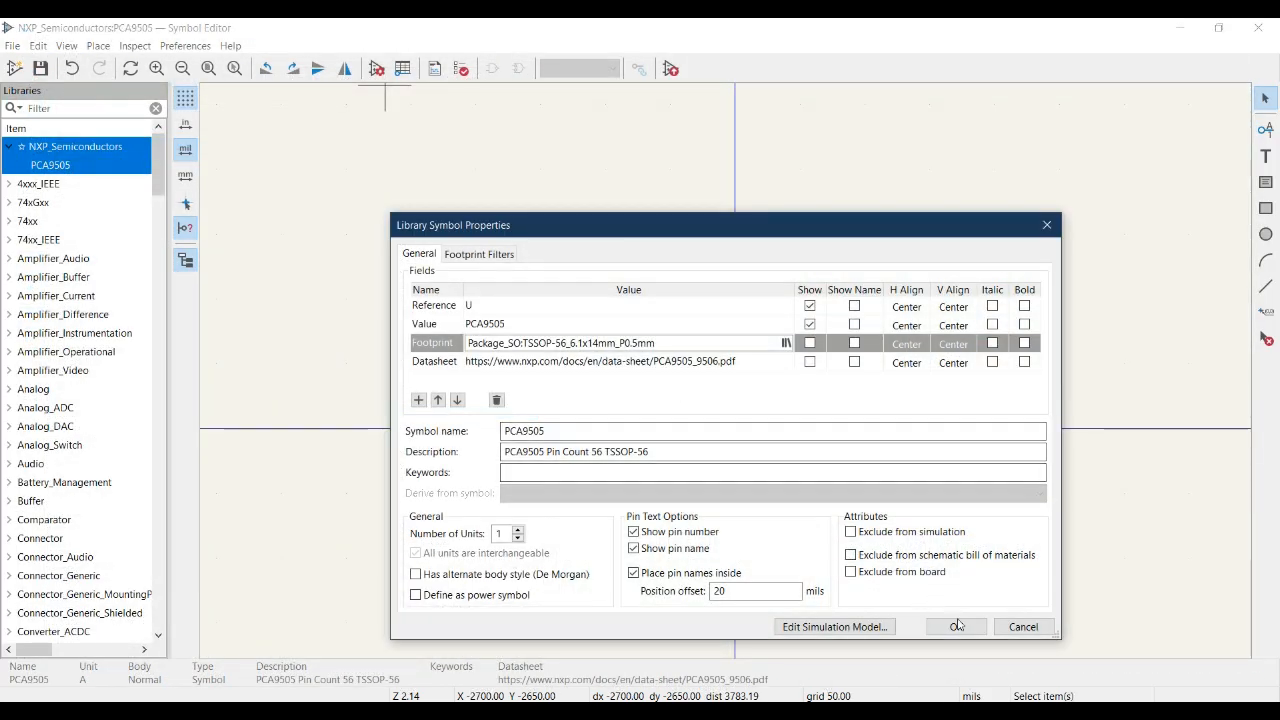
click(957, 626)
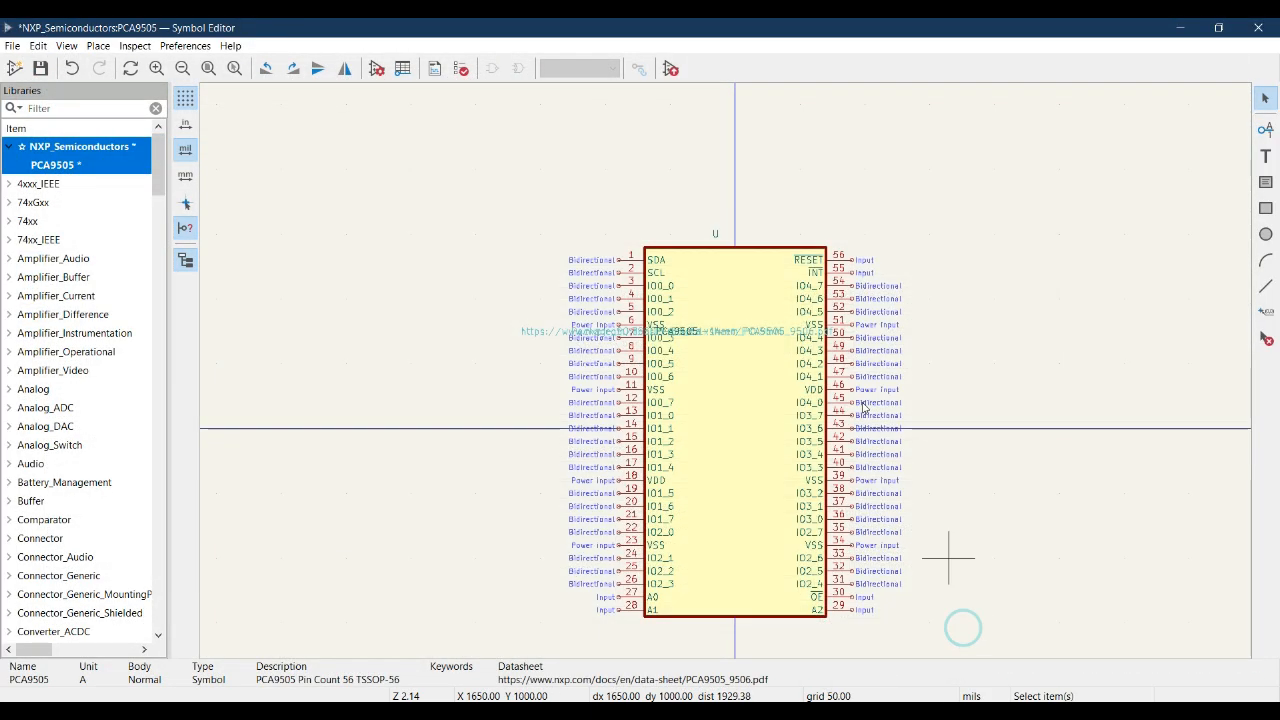
Save PCA9505 to NXP_Semiconductors and bring the schematic sheet forward.
click(41, 68)
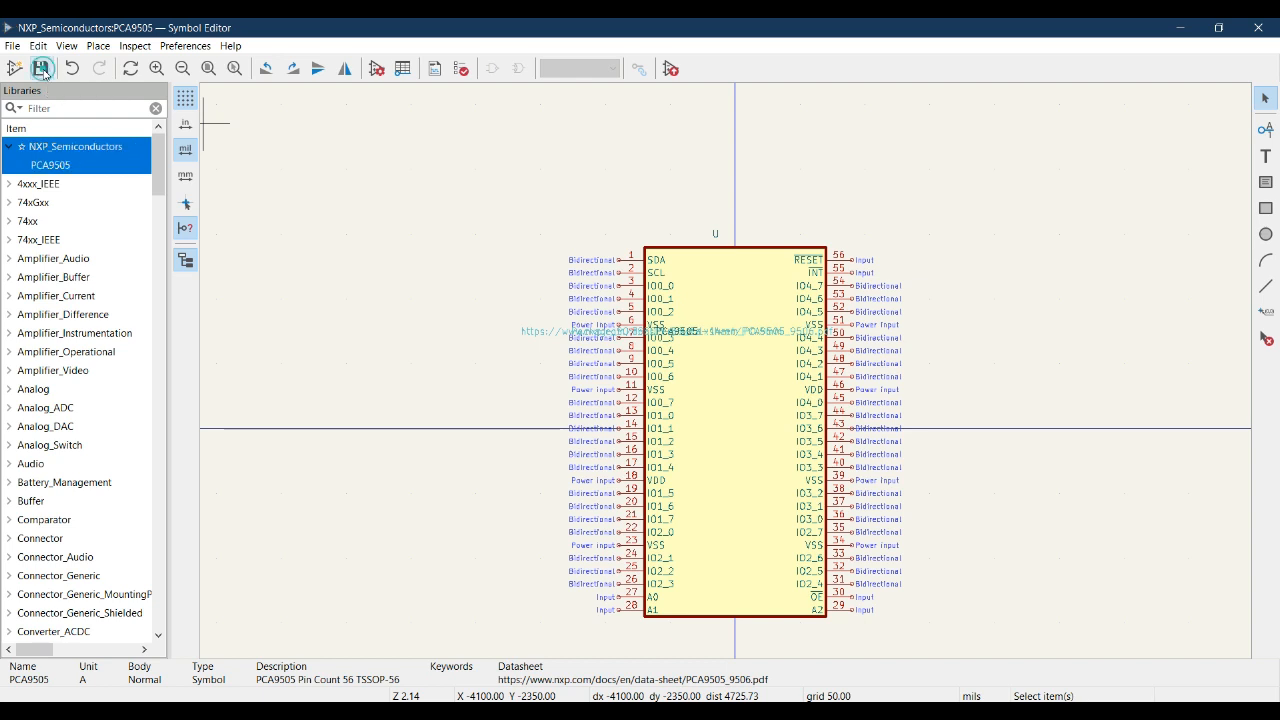
click(508, 715)
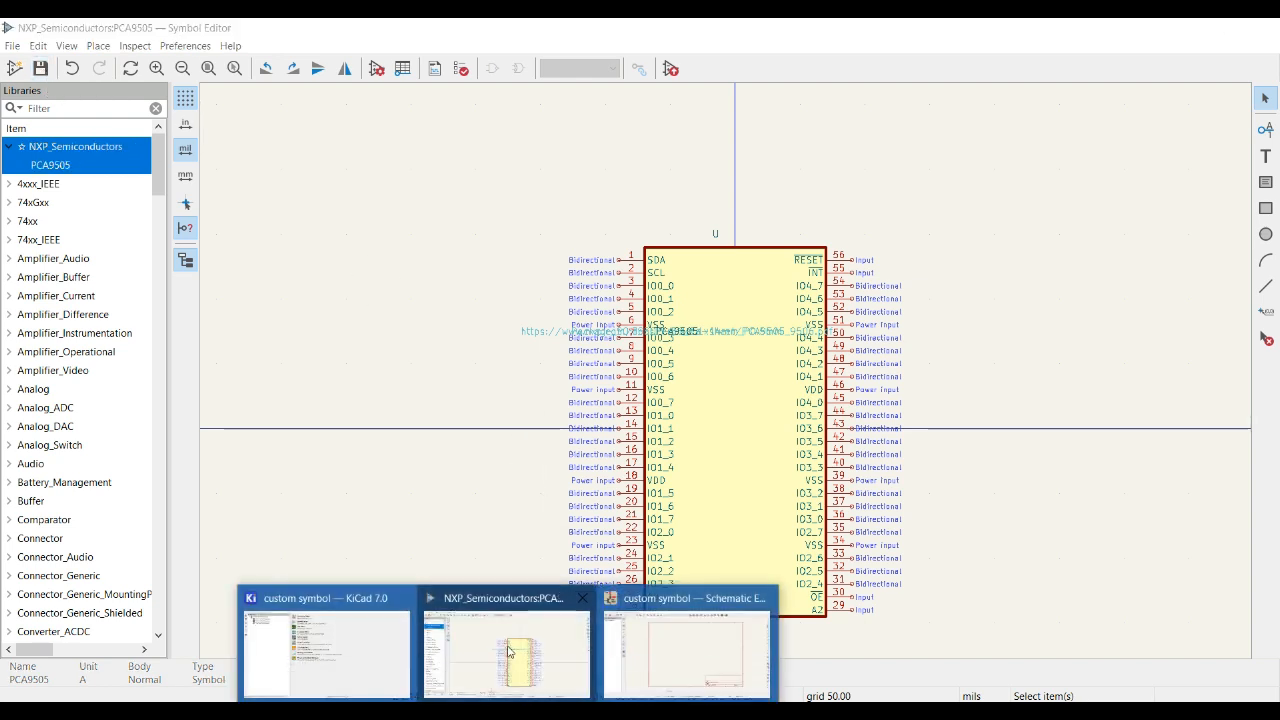
click(676, 640)
Add NXP_Semiconductors PCA9505 from the symbol chooser and place it as U101 left of the sheet centre.
click(828, 257)
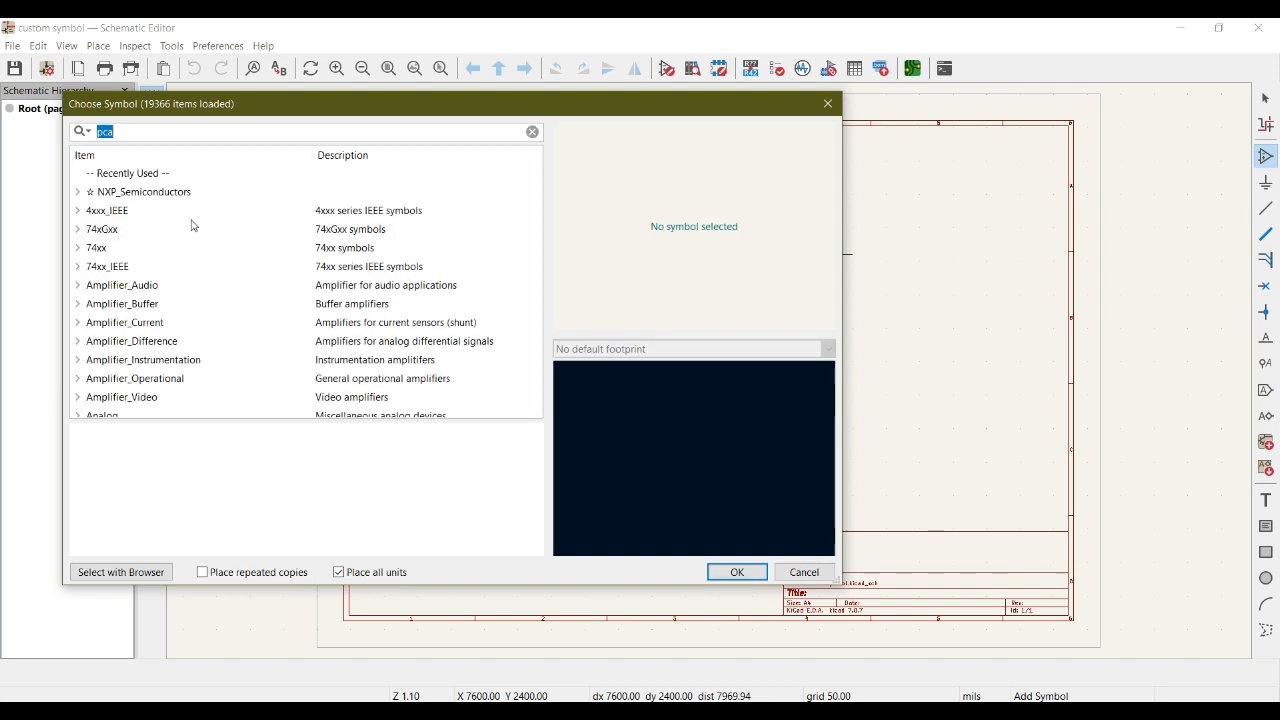
click(123, 172)
click(119, 191)
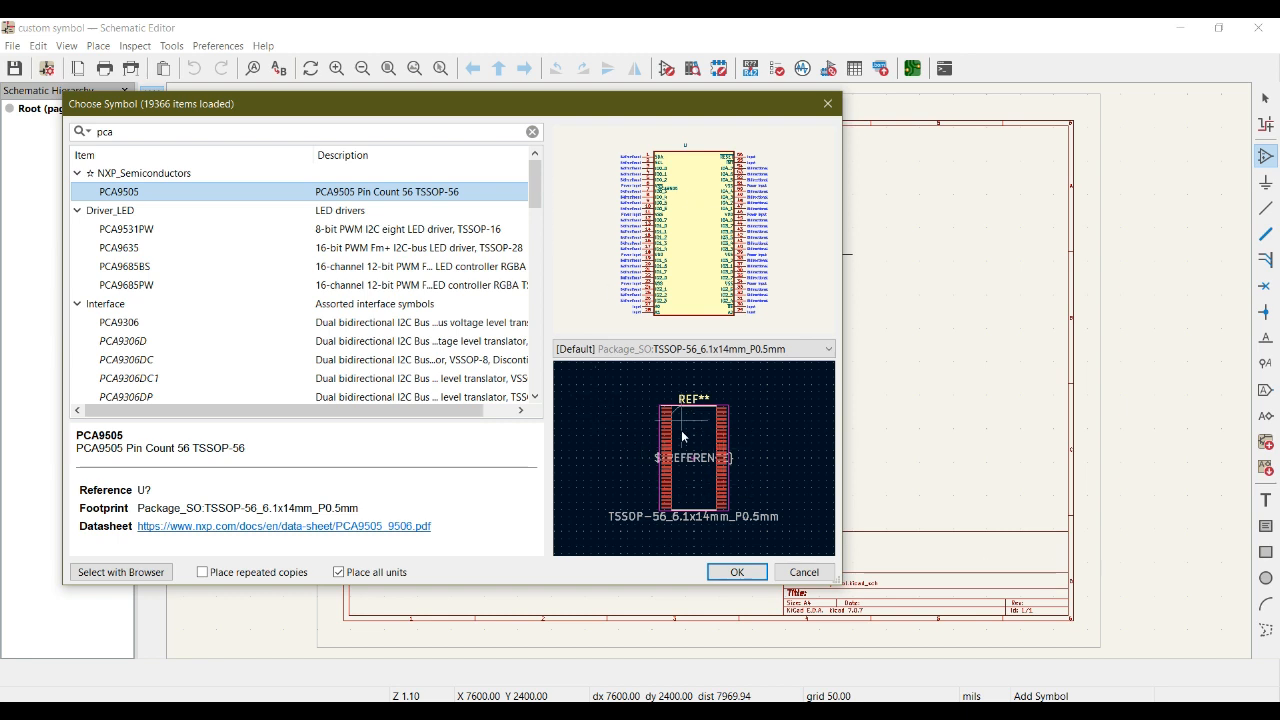
click(737, 571)
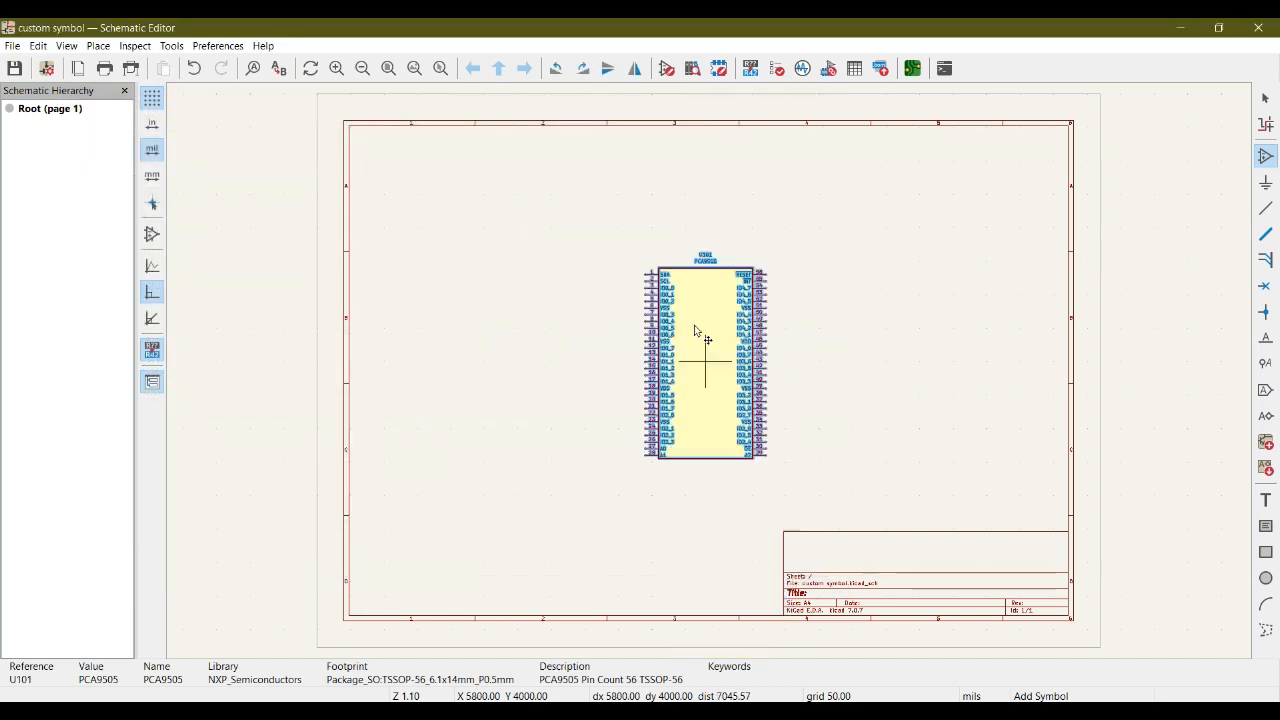
click(628, 330)
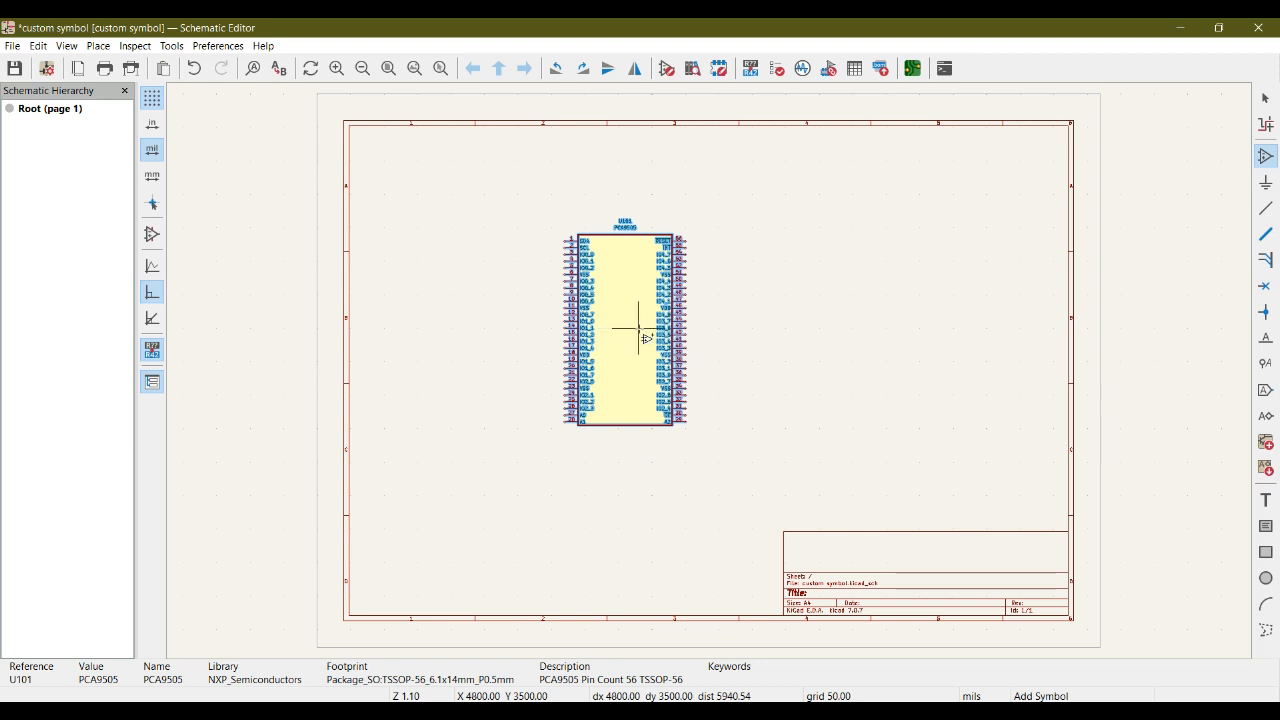
key(Escape)
scroll(709, 371, up, 5)
scroll(709, 371, down, 2)
middle_drag(962, 453, 857, 400)
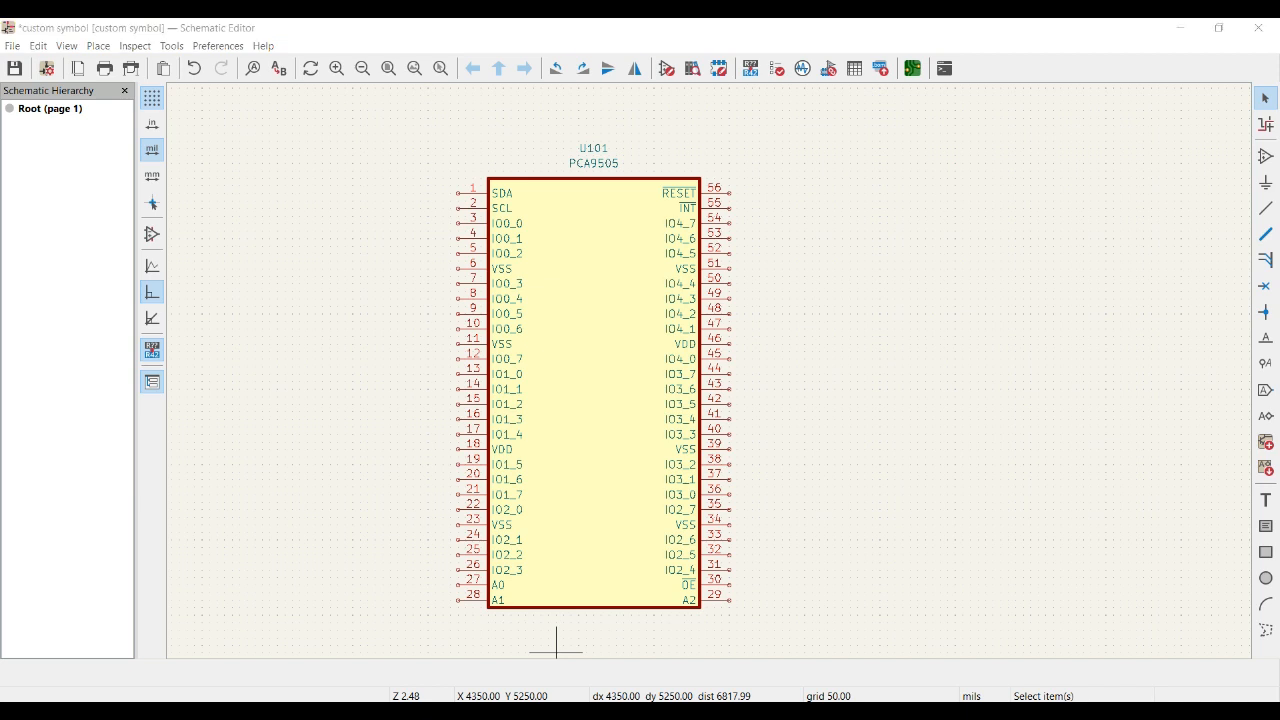
Bring the Symbol Editor forward and pan around the saved PCA9505 symbol.
mouse_move(661, 659)
click(520, 650)
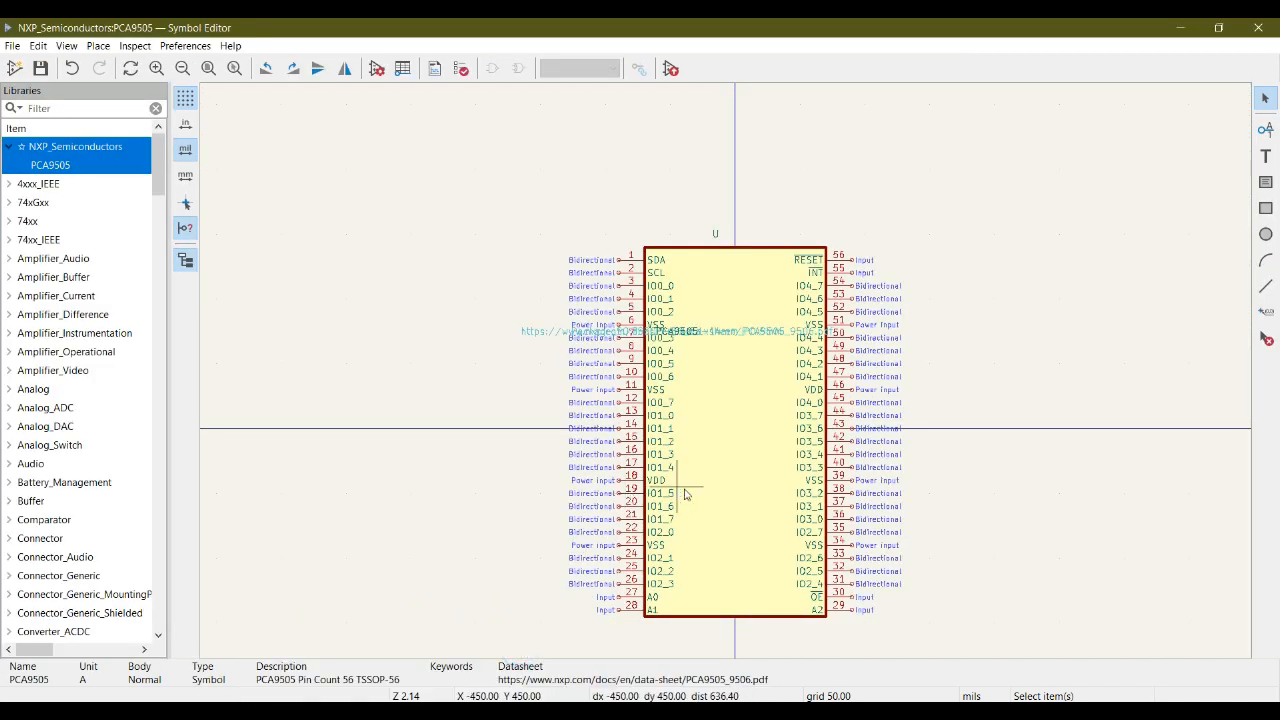
middle_drag(708, 480, 642, 440)
scroll(642, 427, up, 1)
scroll(726, 371, down, 1)
middle_drag(752, 333, 655, 379)
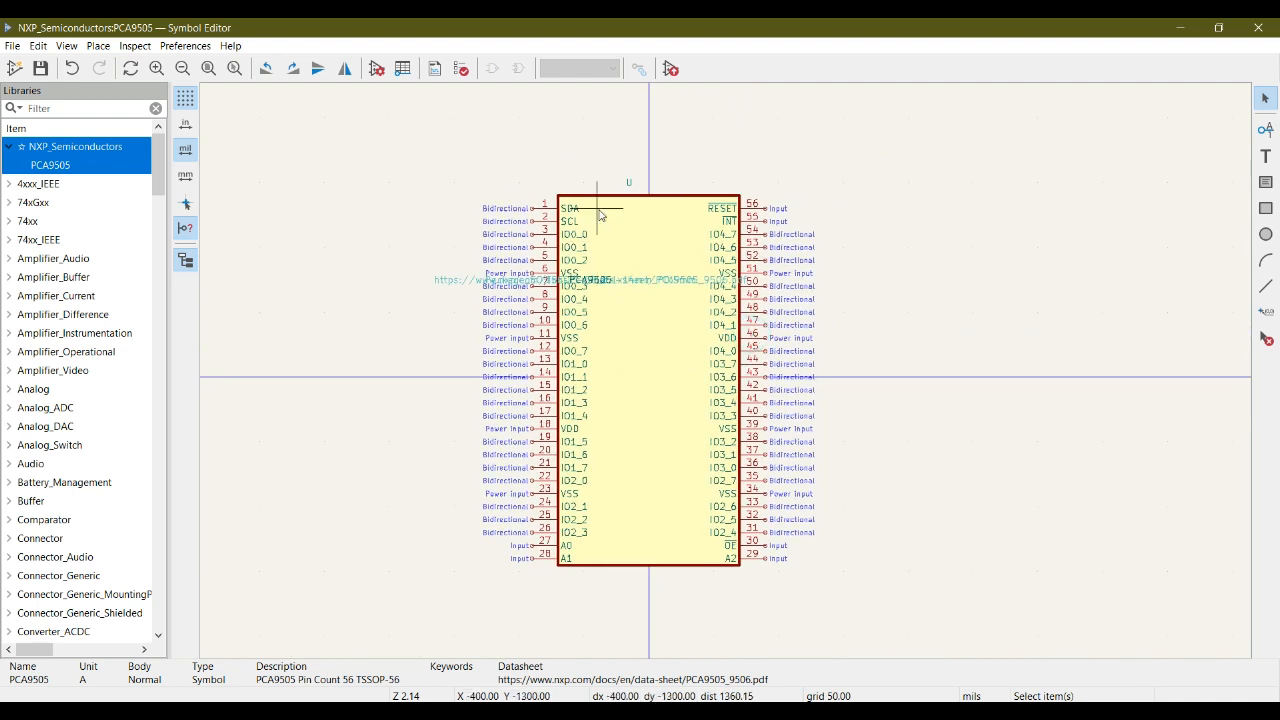